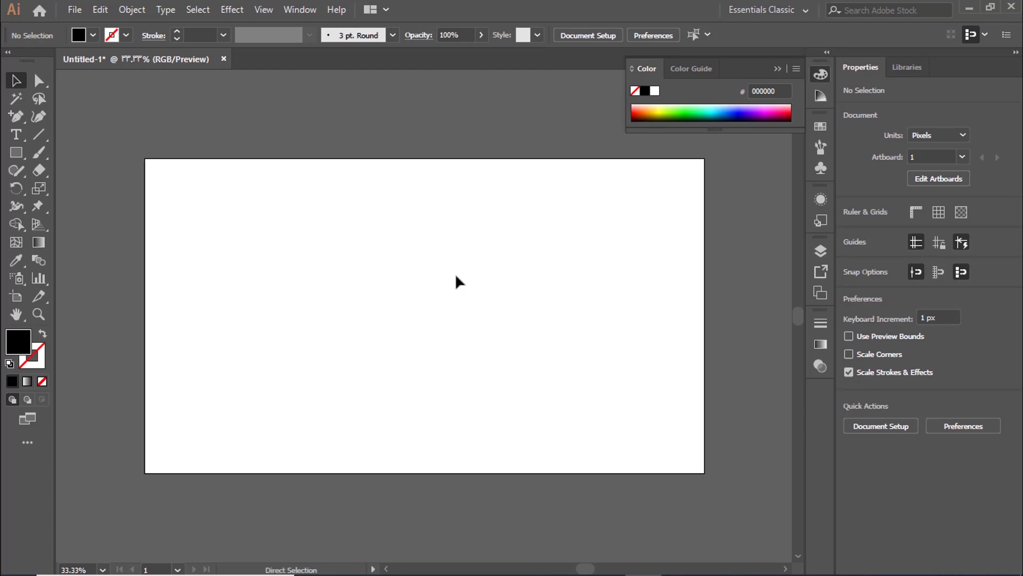
Step: Adjust the artboard zoom and return to the Selection tool
key(ctrl+0)
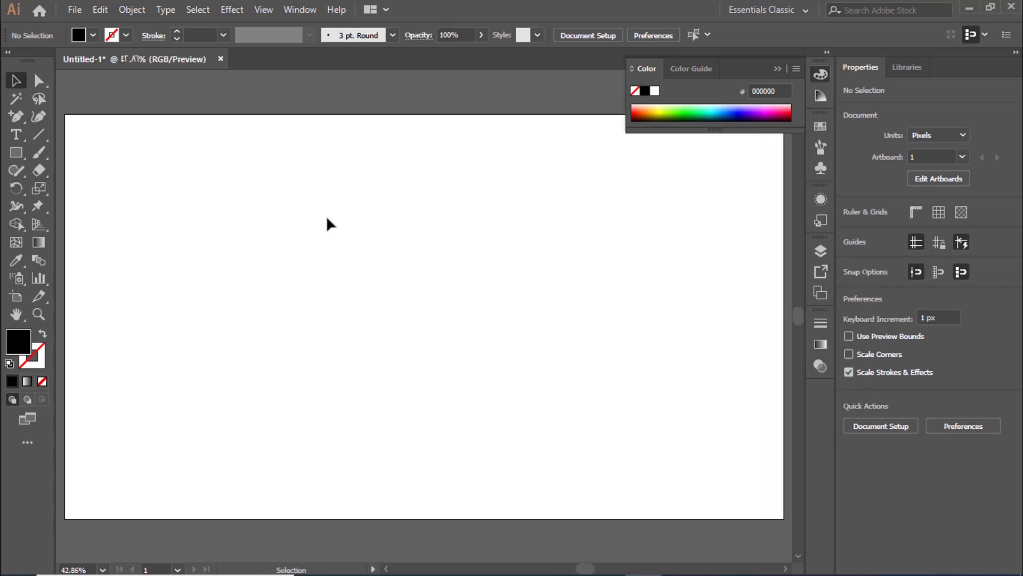
click(27, 121)
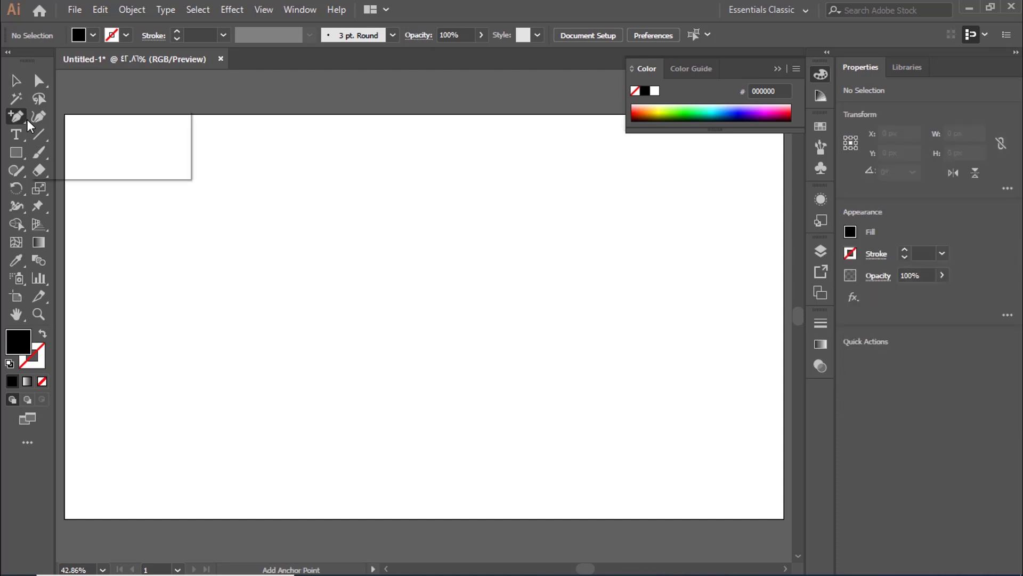
drag(27, 121, 80, 114)
key(v)
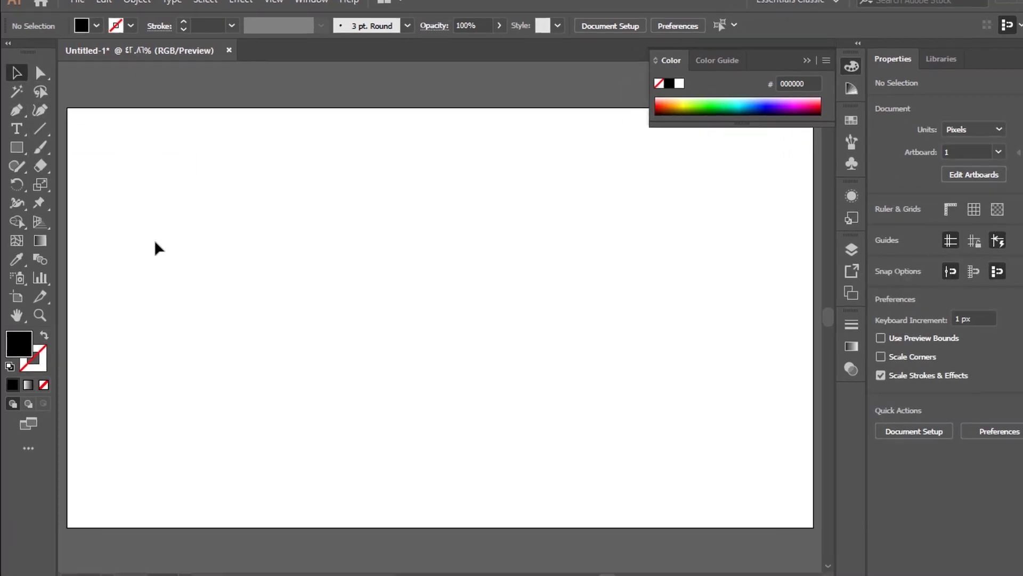
key(ctrl+minus)
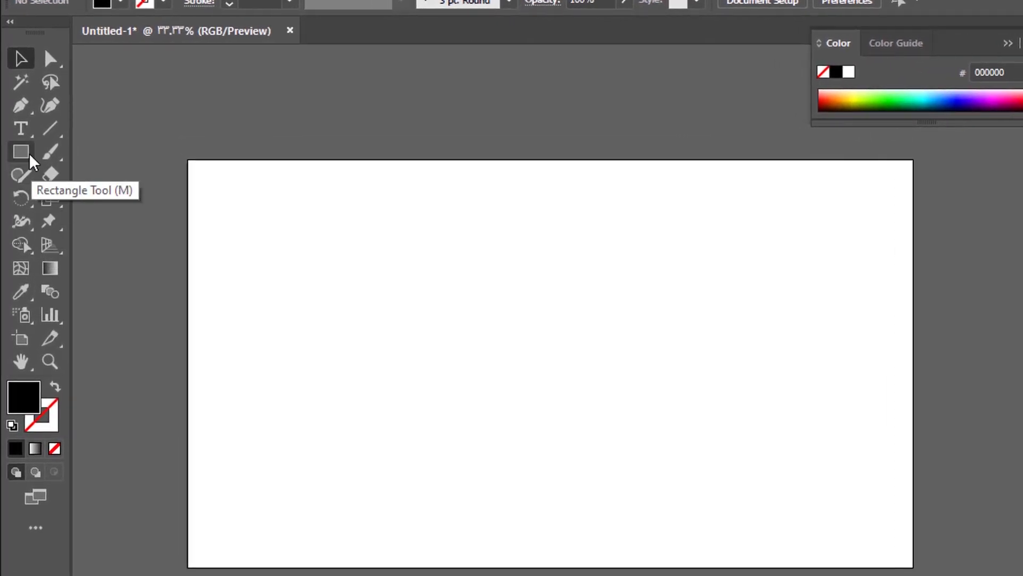
Step: Draw a tall, narrow black rectangle near the artboard centre and deselect it
click(30, 156)
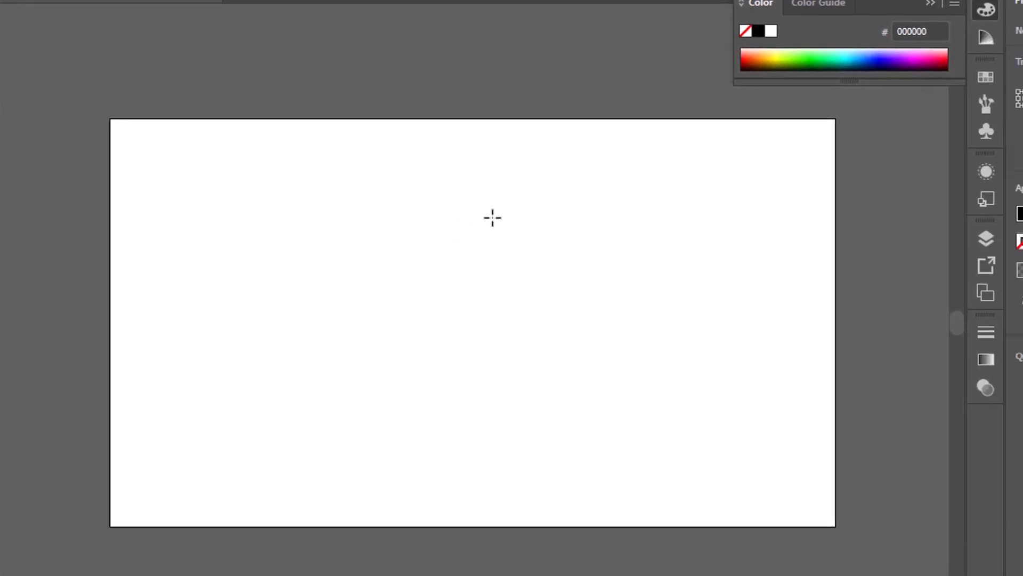
drag(474, 207, 434, 323)
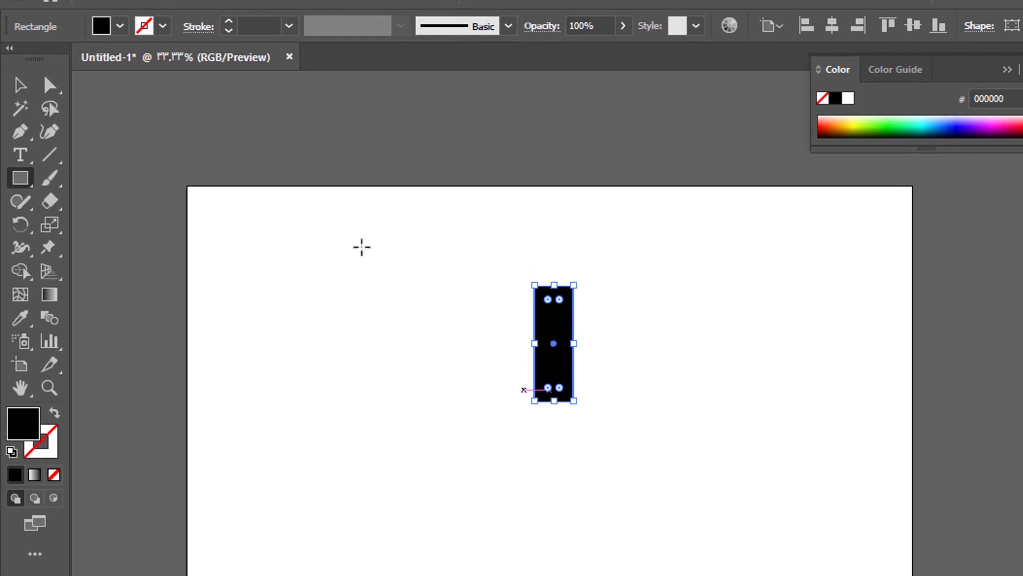
key(v)
click(651, 292)
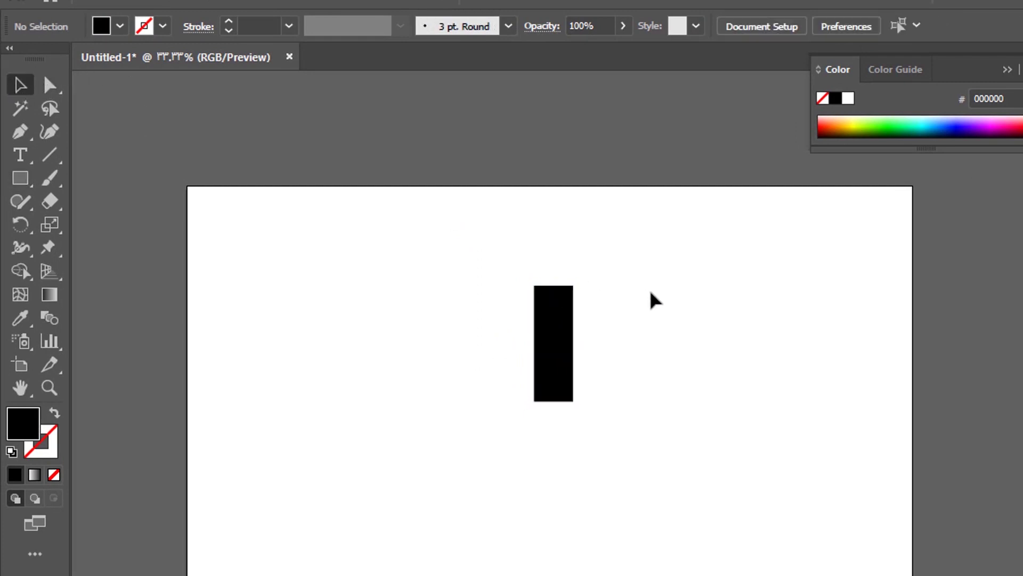
Step: Zoom to 100% on the new rectangle
key(ctrl+equal)
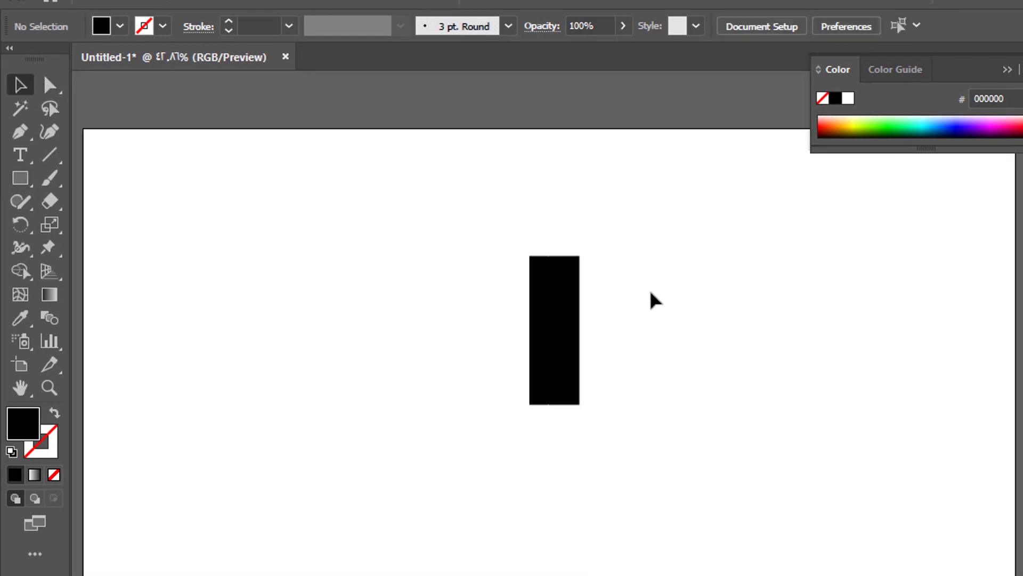
key(ctrl+1)
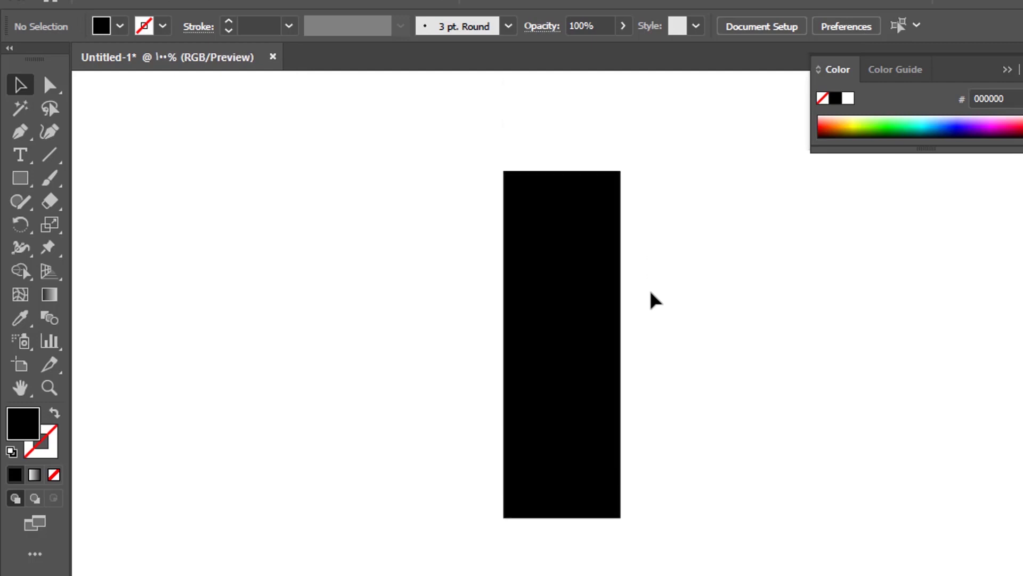
scroll(656, 301, up, 1)
scroll(655, 301, down, 1)
scroll(656, 301, right, 1)
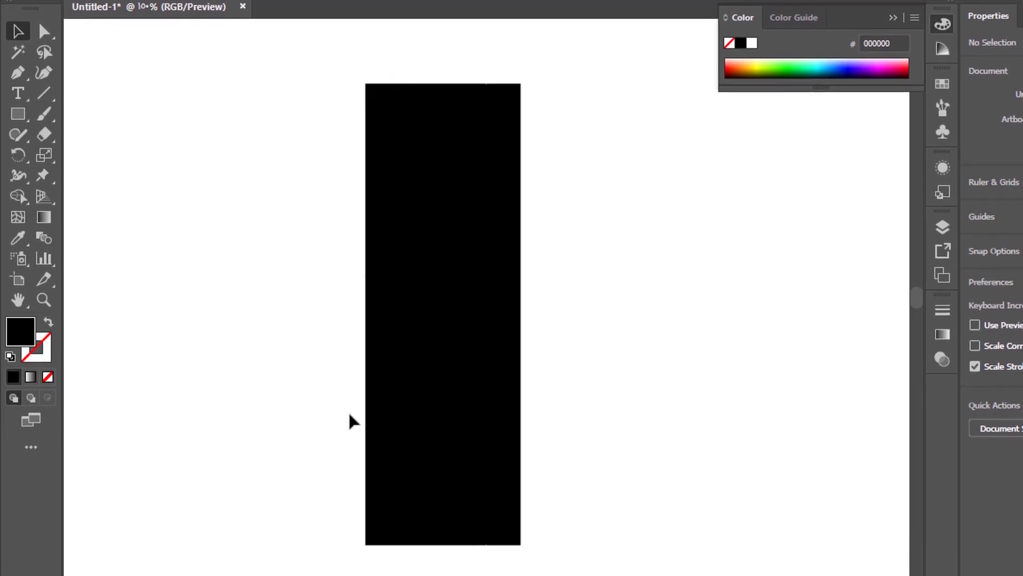
click(24, 82)
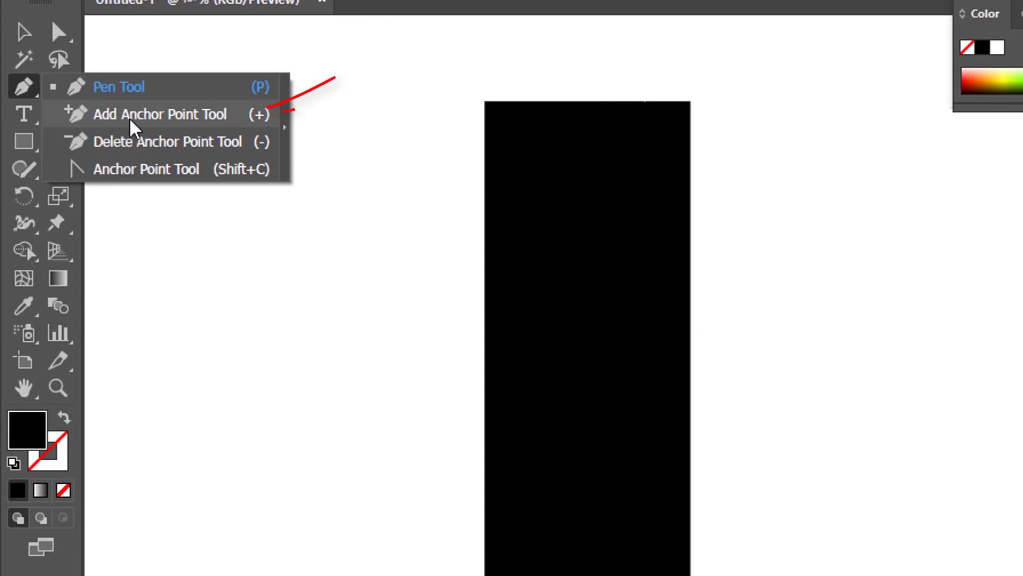
Step: Add anchor points at the middles of the rectangle's top and bottom edges
click(94, 114)
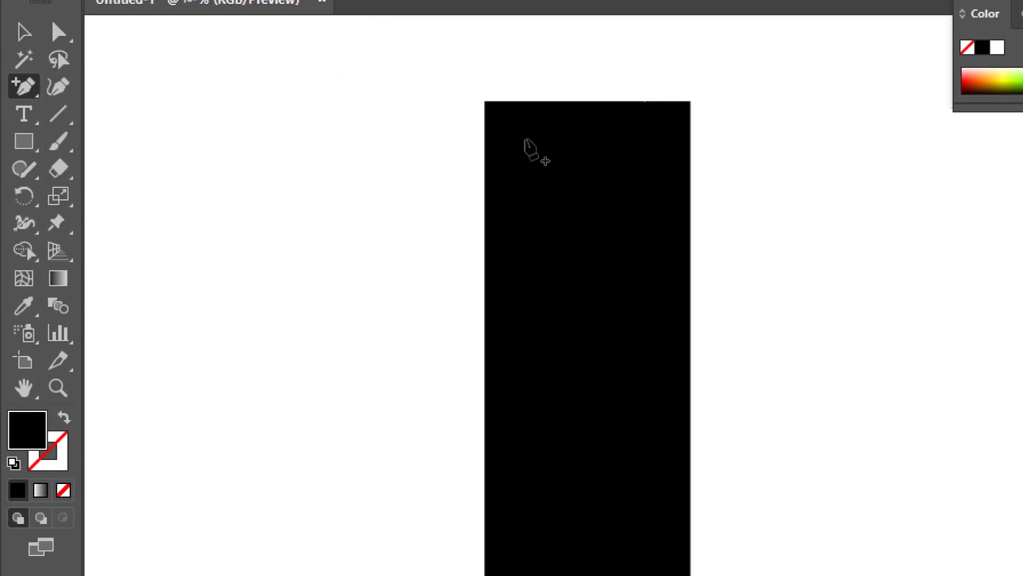
click(587, 102)
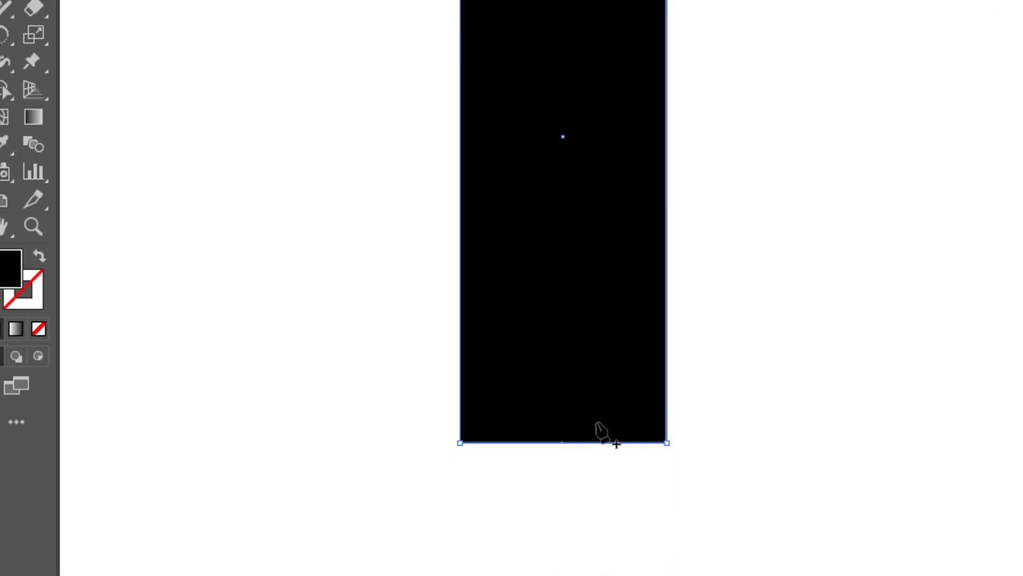
click(563, 444)
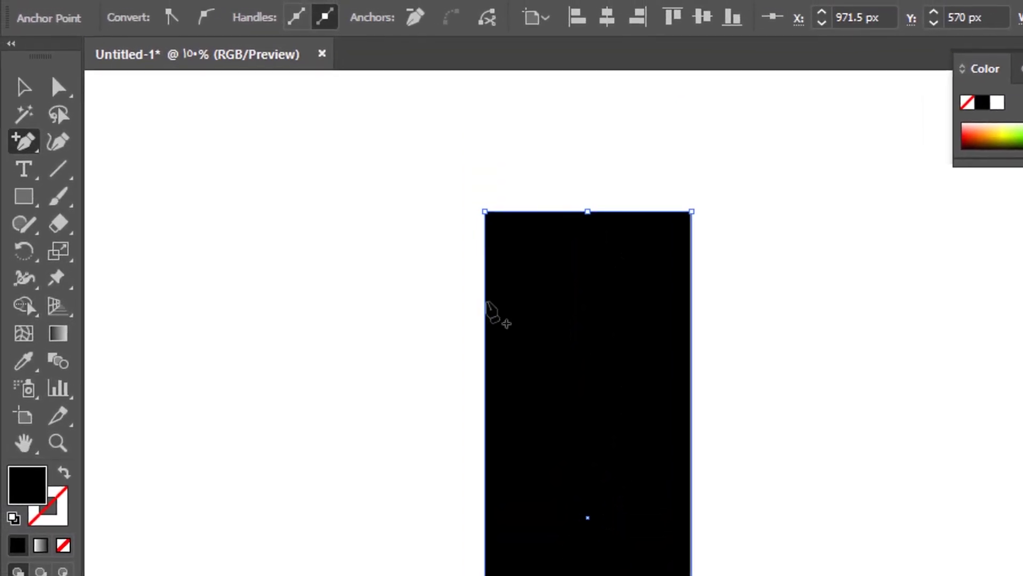
Step: Select the new top-middle anchor with Direct Selection and bring up its context menu
click(72, 89)
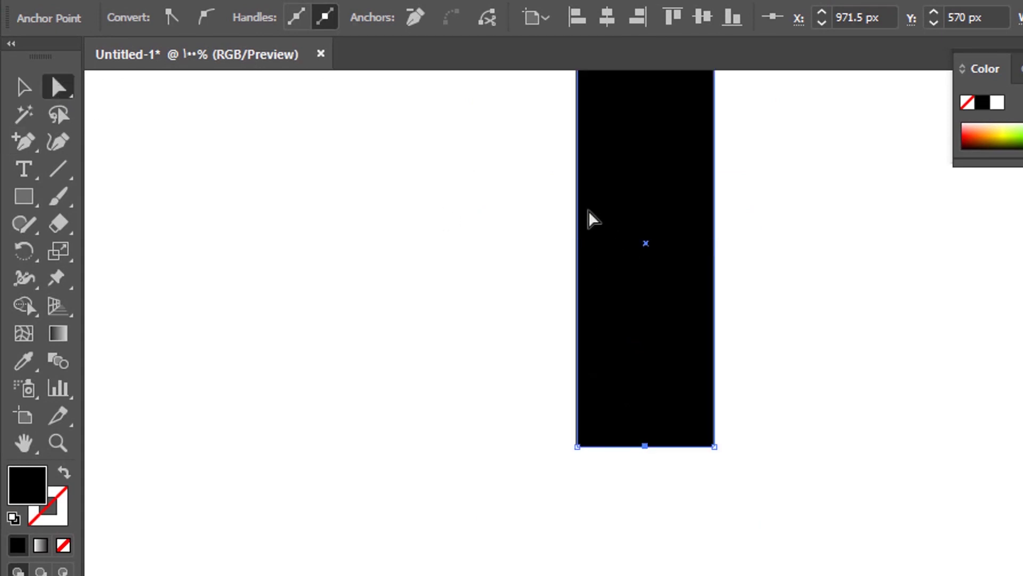
scroll(589, 210, up, 5)
scroll(602, 221, right, 3)
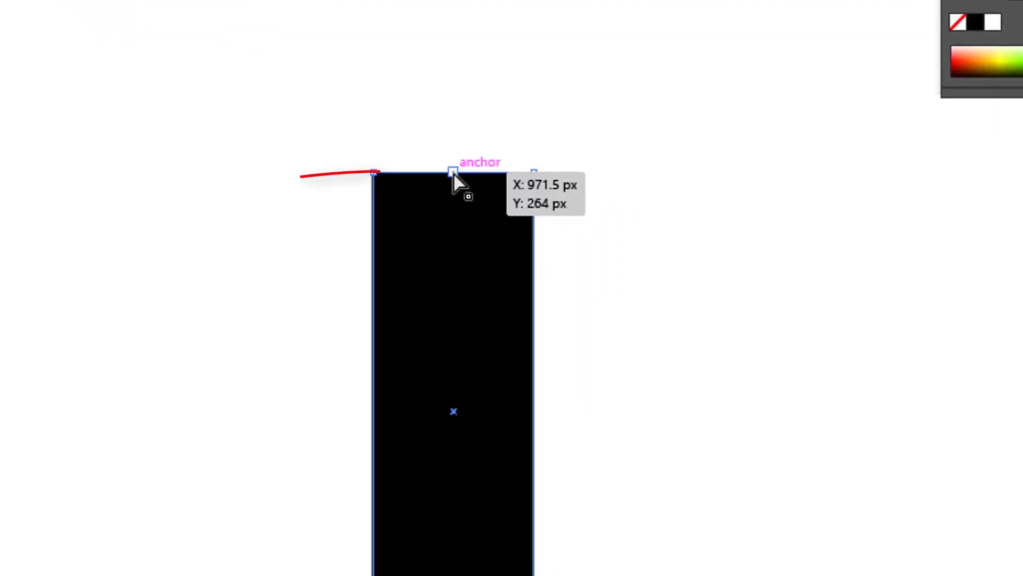
click(454, 174)
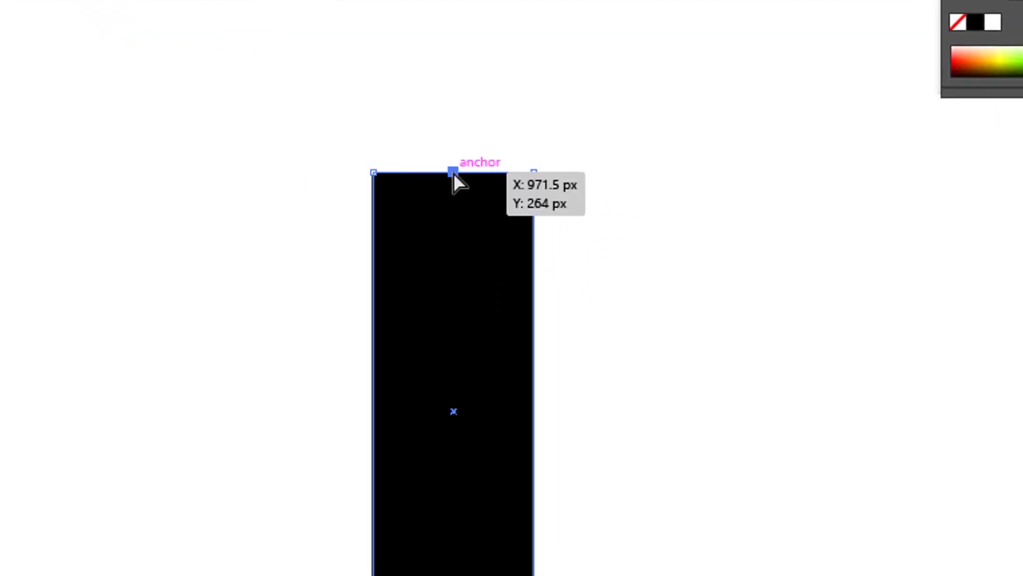
right_click(454, 177)
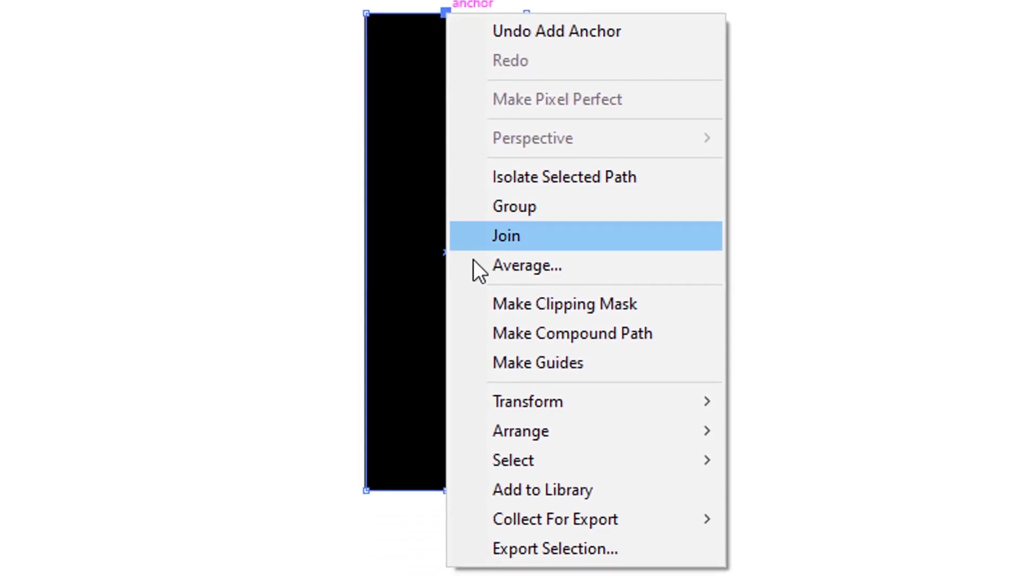
Step: Move the top-middle anchor by Horizontal 0 px, Vertical -17 px to form a peak
mouse_move(528, 401)
click(790, 443)
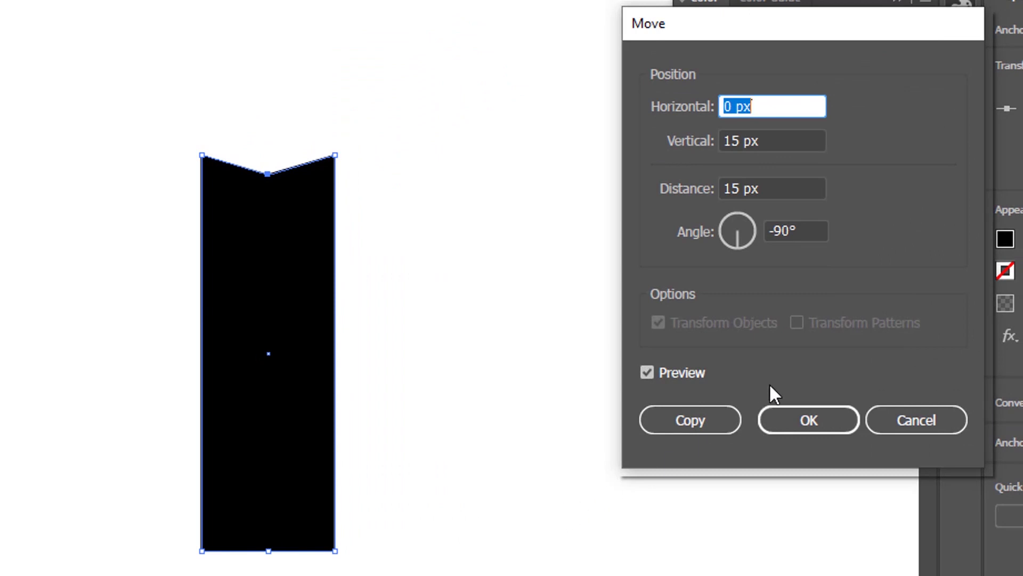
key(Tab)
text(-)
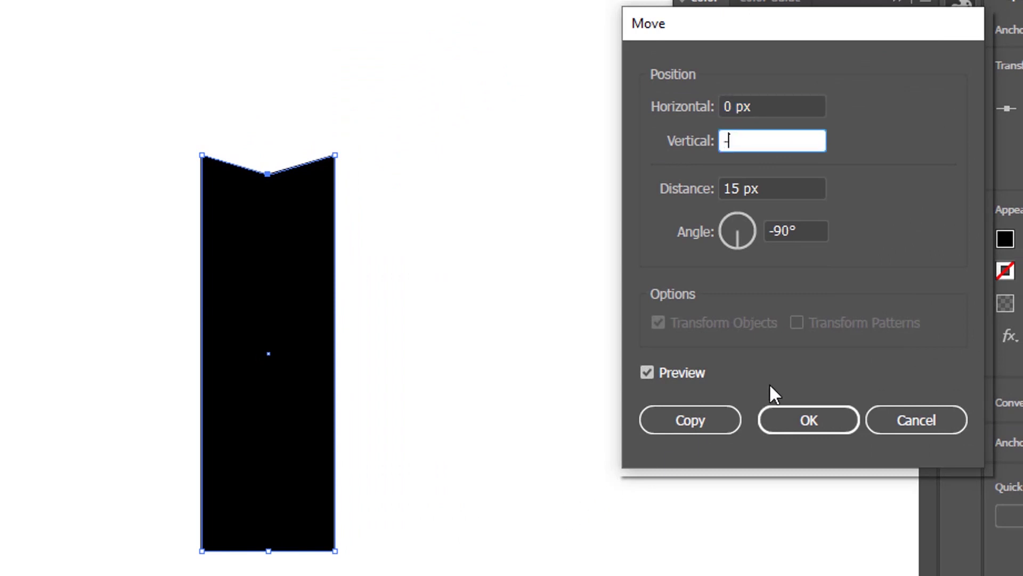
text(16)
key(Tab)
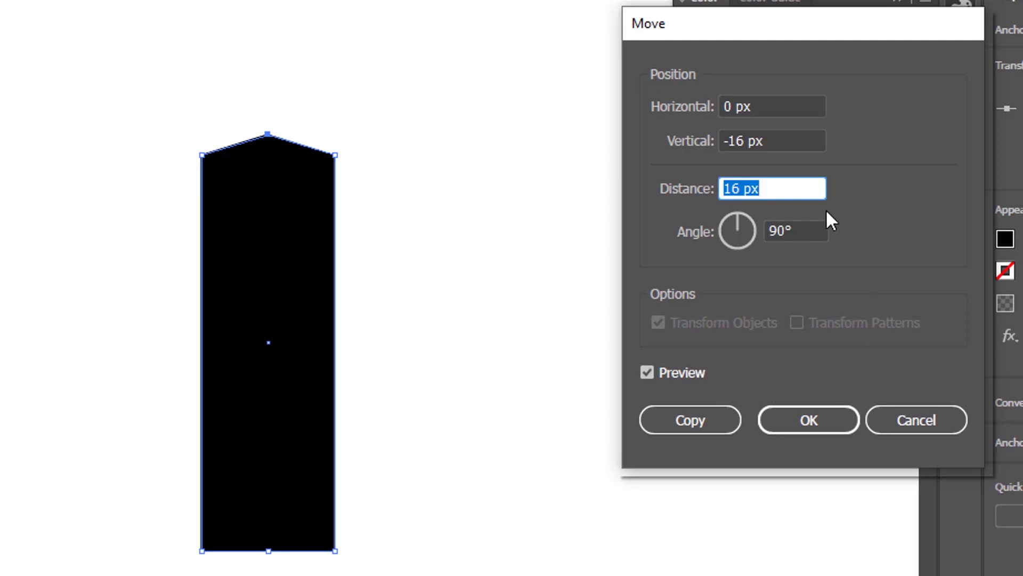
drag(802, 140, 671, 129)
text(-17)
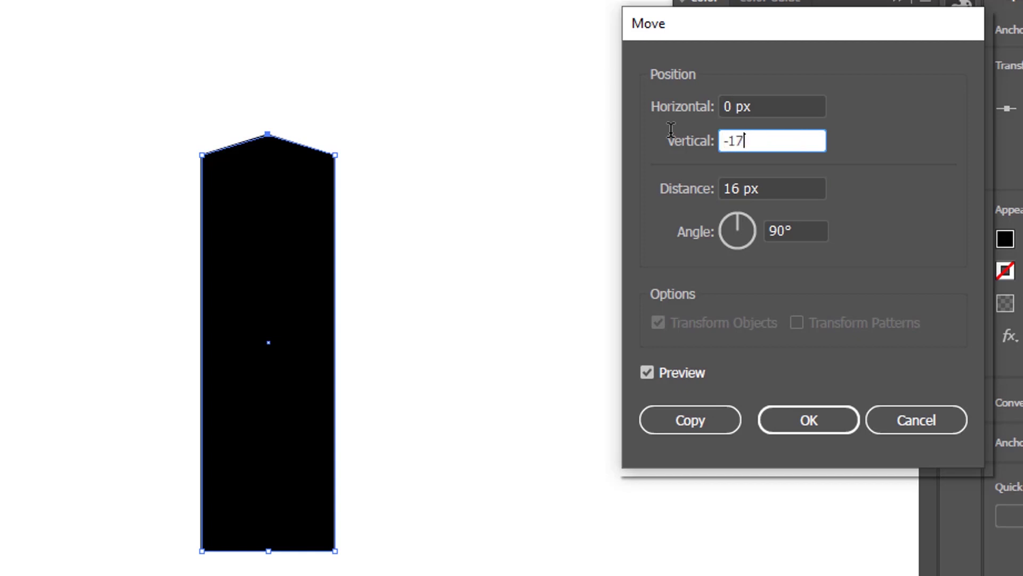
key(Tab)
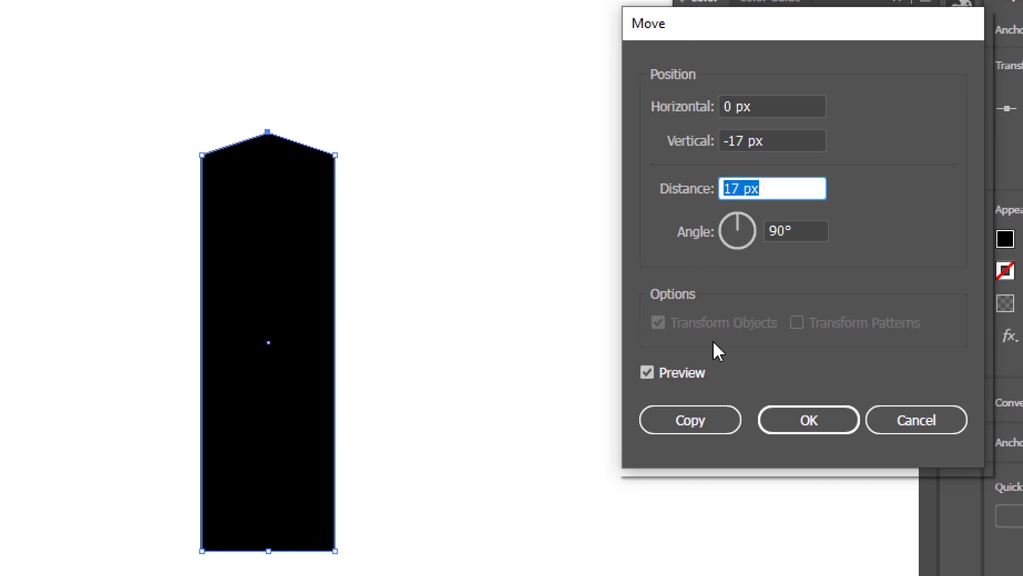
click(813, 424)
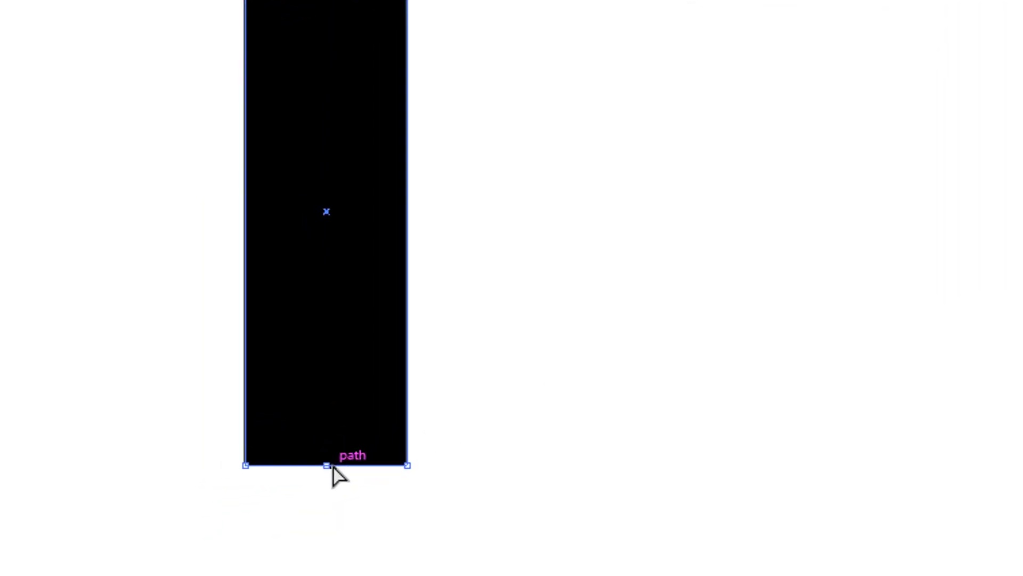
Step: Move the bottom-middle anchor down 17 px, making an elongated hexagon
right_click(341, 462)
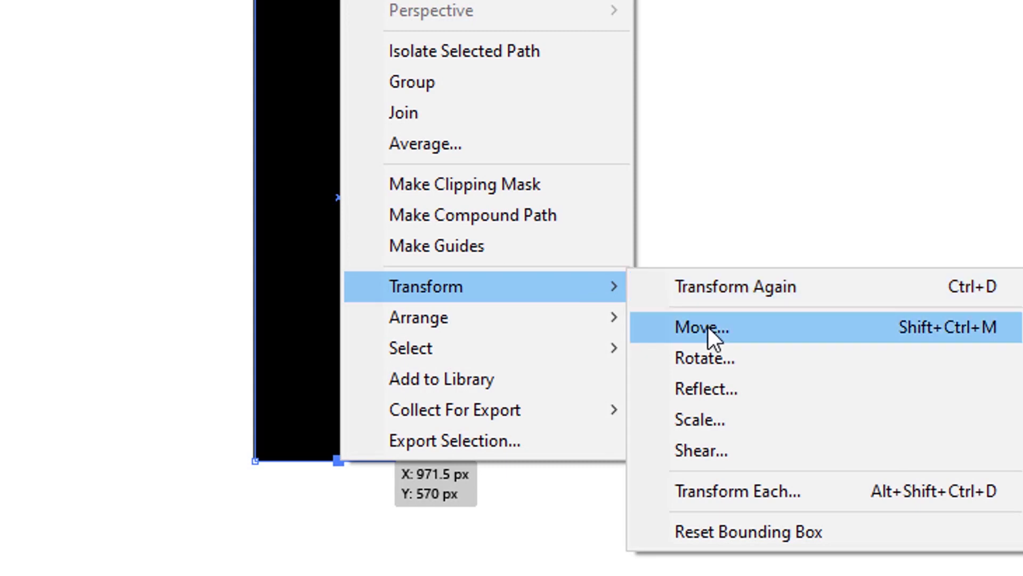
mouse_move(426, 286)
click(705, 328)
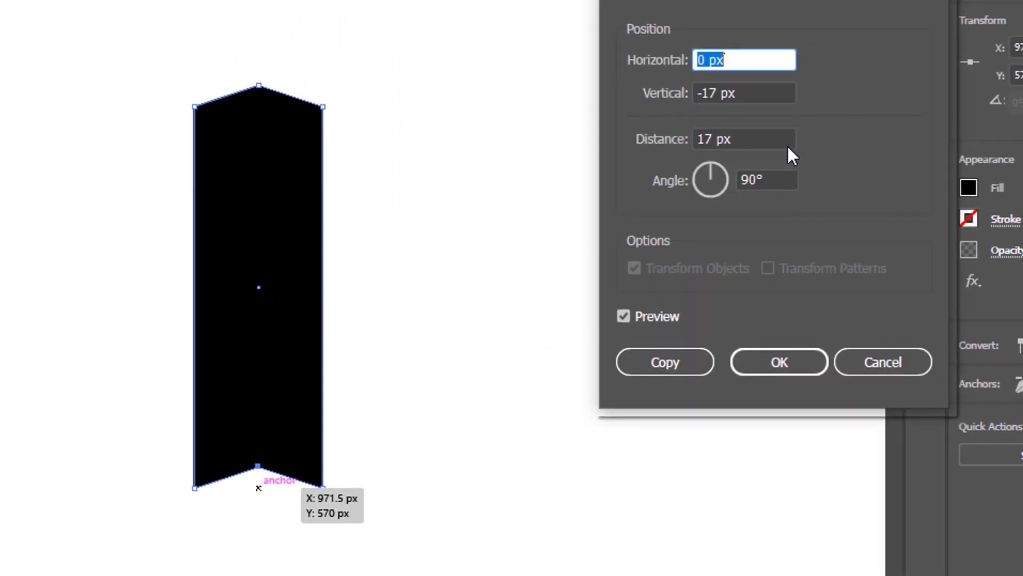
key(Tab)
text(17)
key(Tab)
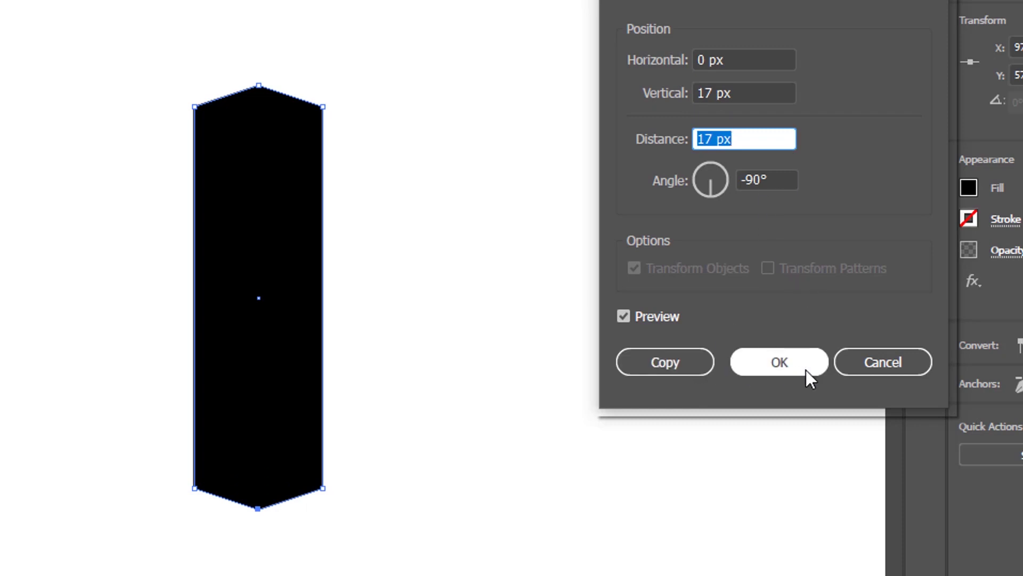
click(790, 363)
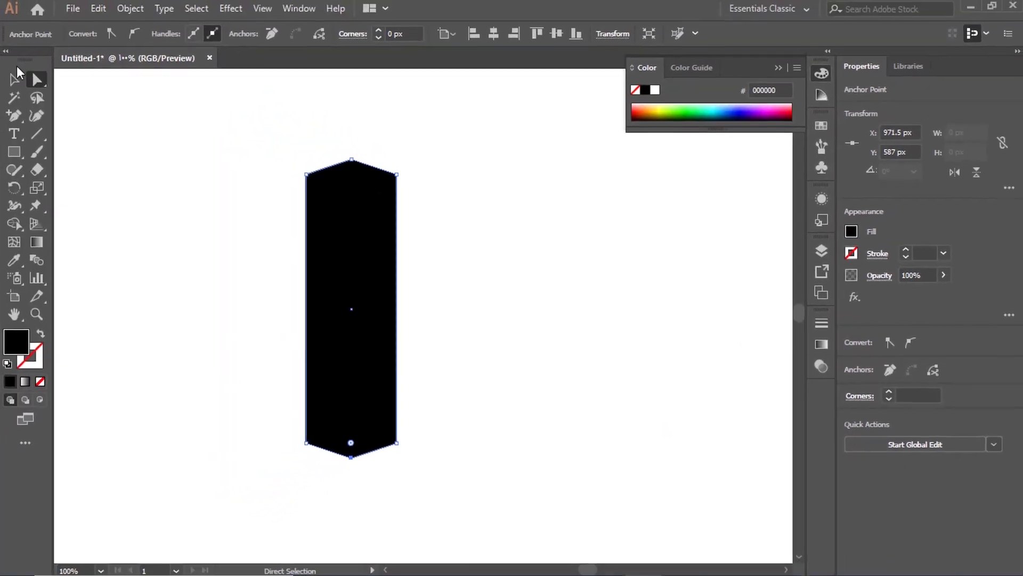
Step: Zoom out and drag the hexagonal bar to the left side of the artboard
drag(368, 216, 438, 223)
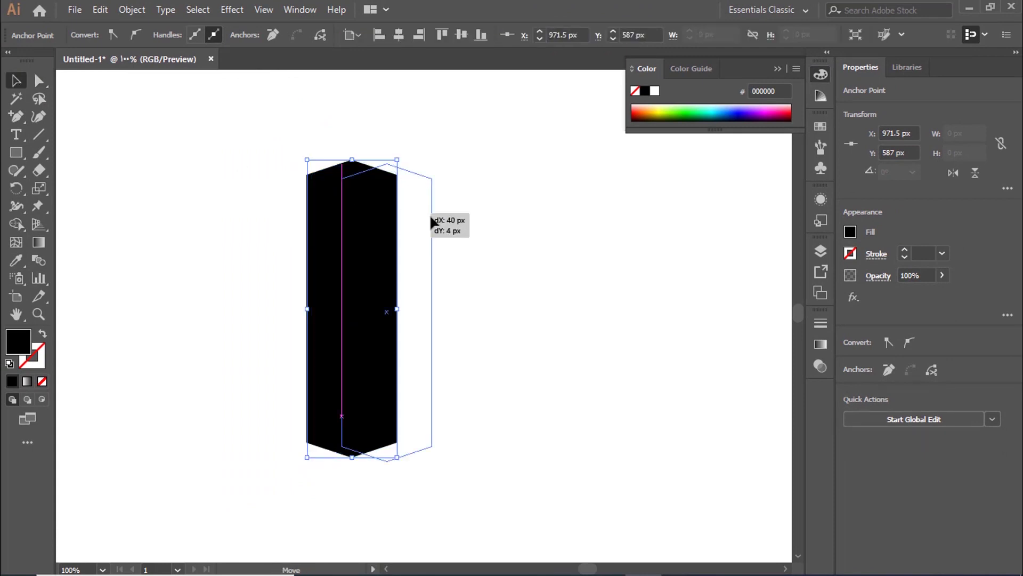
key(ctrl+minus)
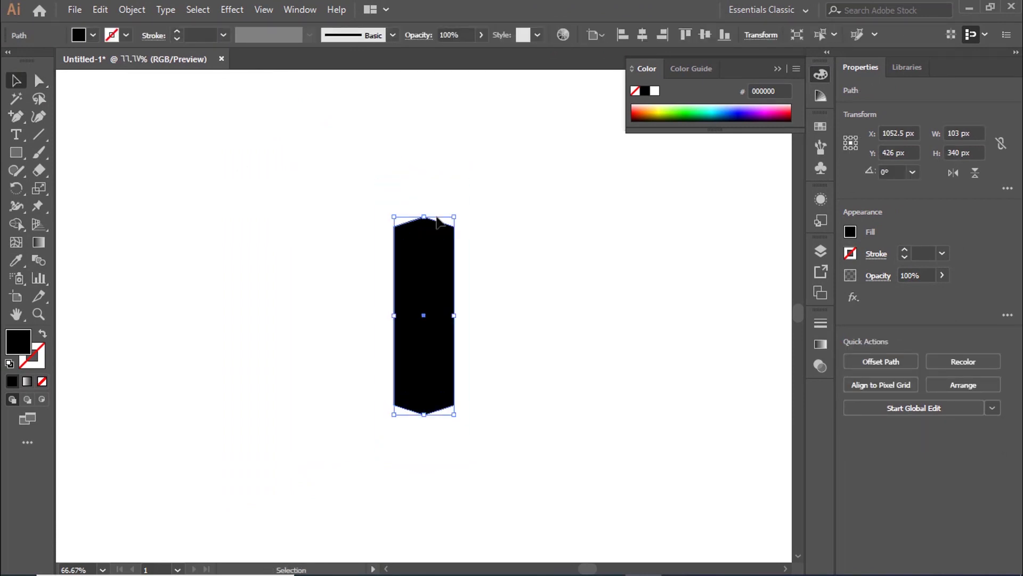
mouse_move(417, 248)
mouse_down()
mouse_move(234, 248)
mouse_move(274, 221)
mouse_up()
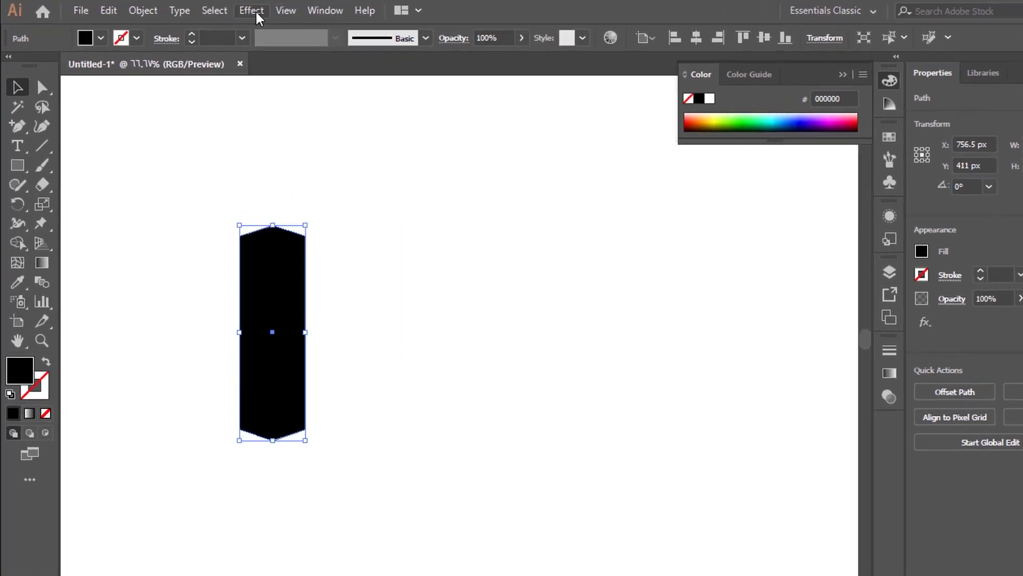
Step: Apply a Transform effect with Angle 45° and 3 copies to the hexagonal bar
click(232, 9)
mouse_move(366, 172)
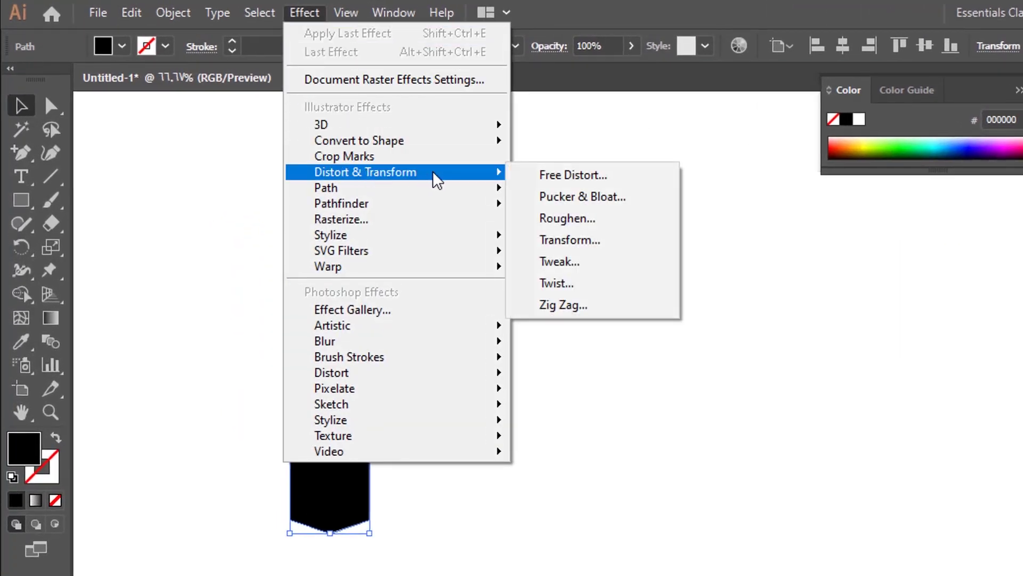
click(581, 241)
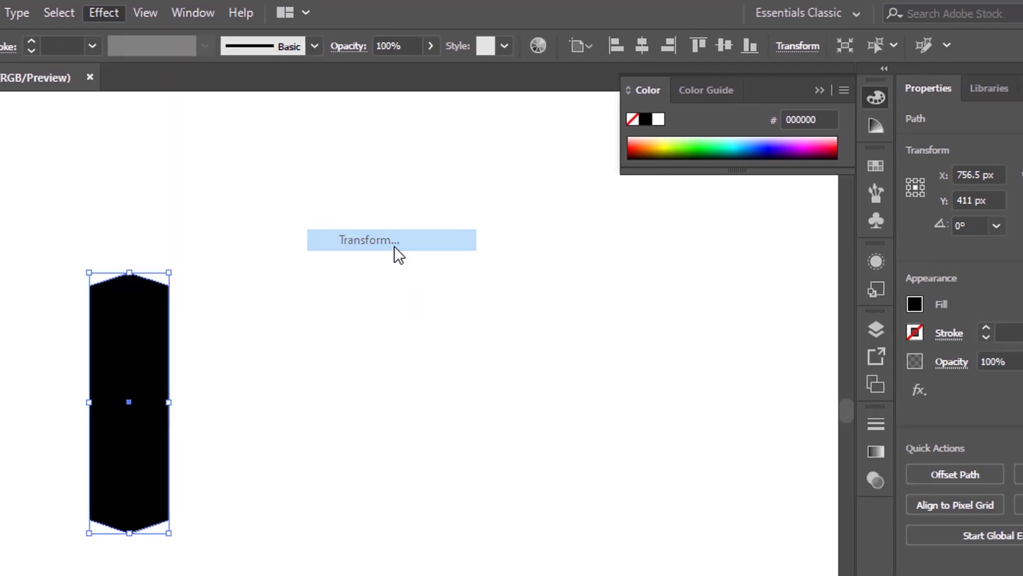
drag(884, 36, 601, 112)
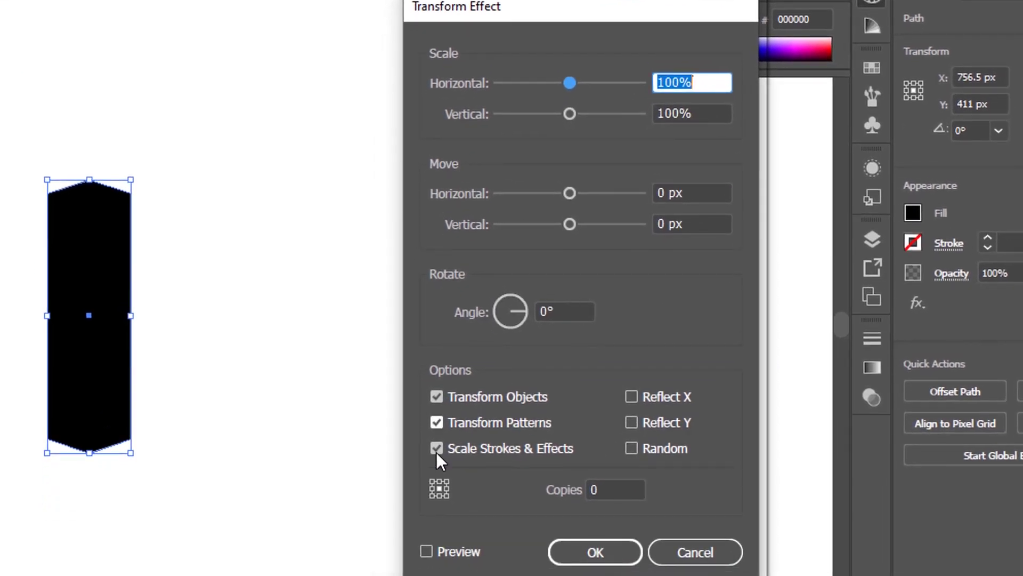
click(428, 551)
click(613, 311)
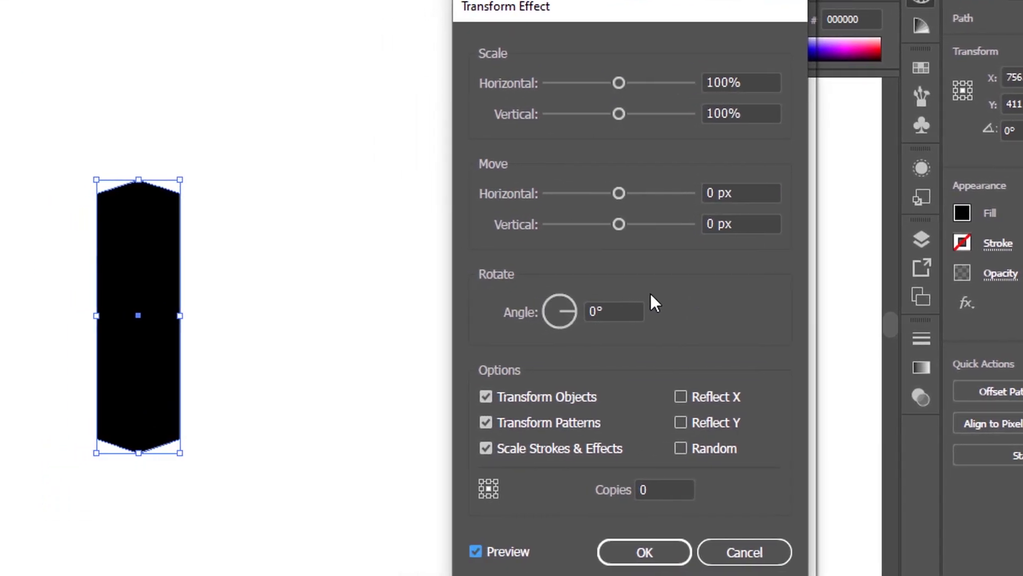
text(45)
key(Tab)
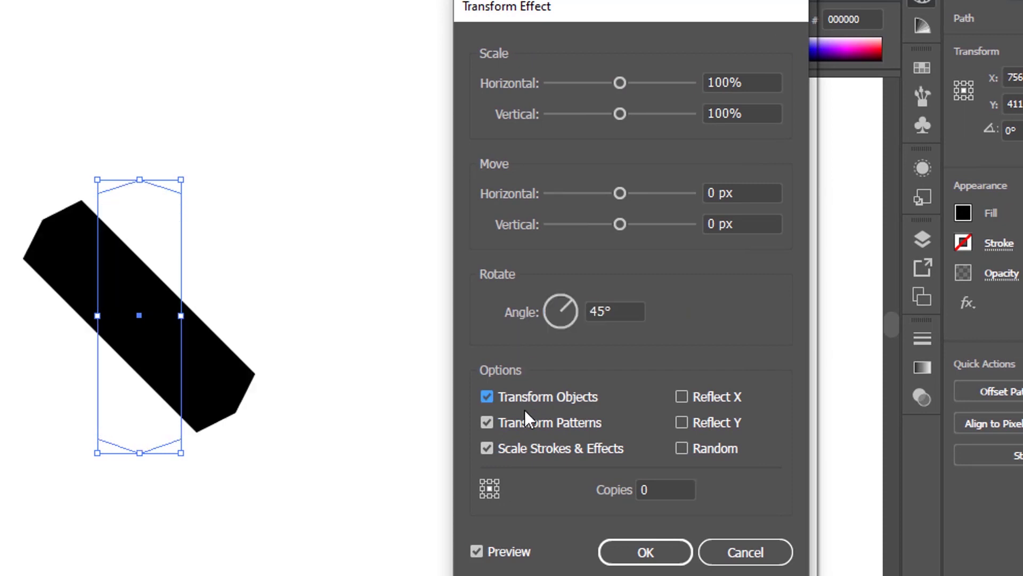
click(661, 488)
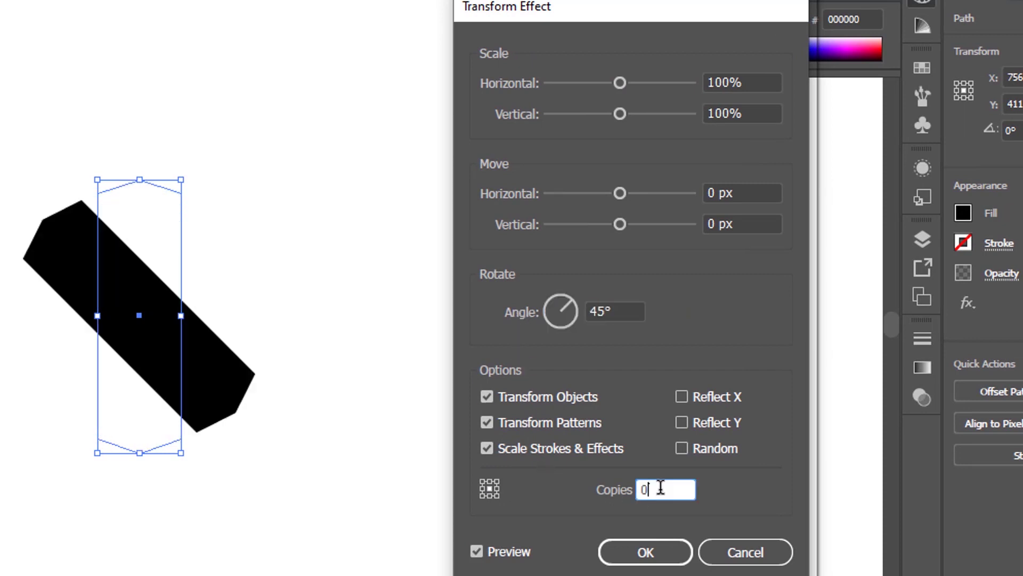
key(Up)
key(Up)
key(Up)
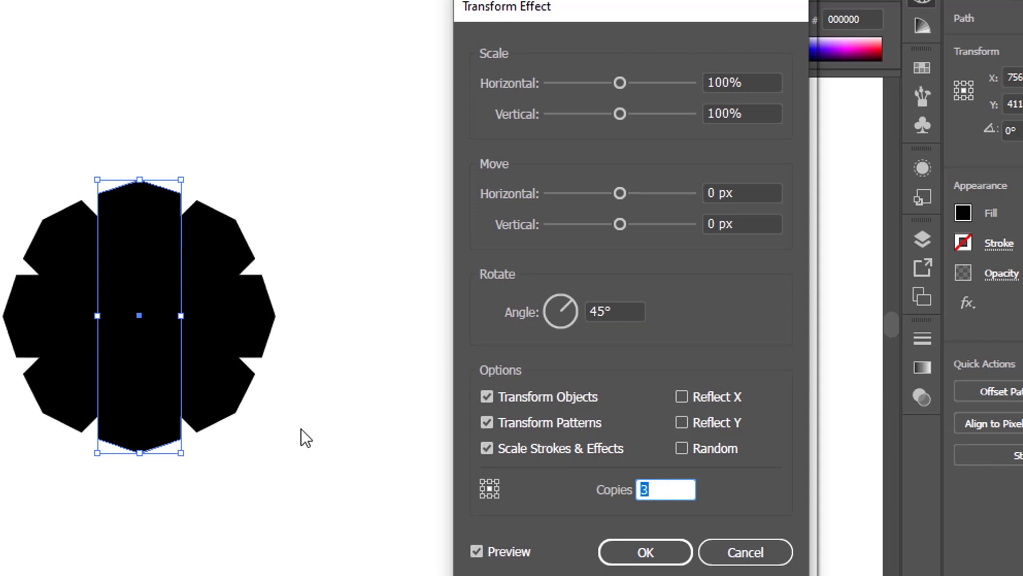
click(646, 552)
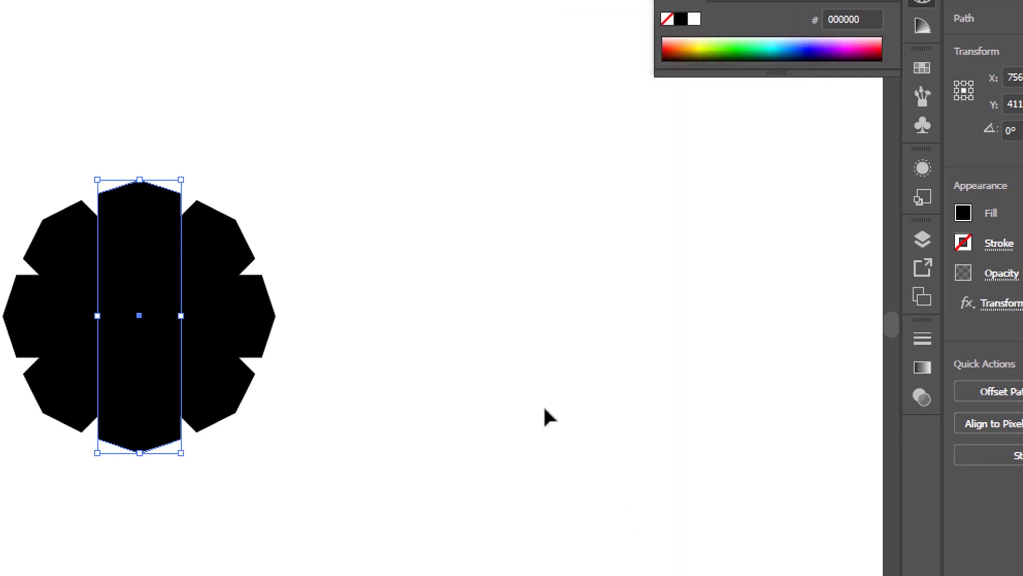
scroll(521, 370, left, 1)
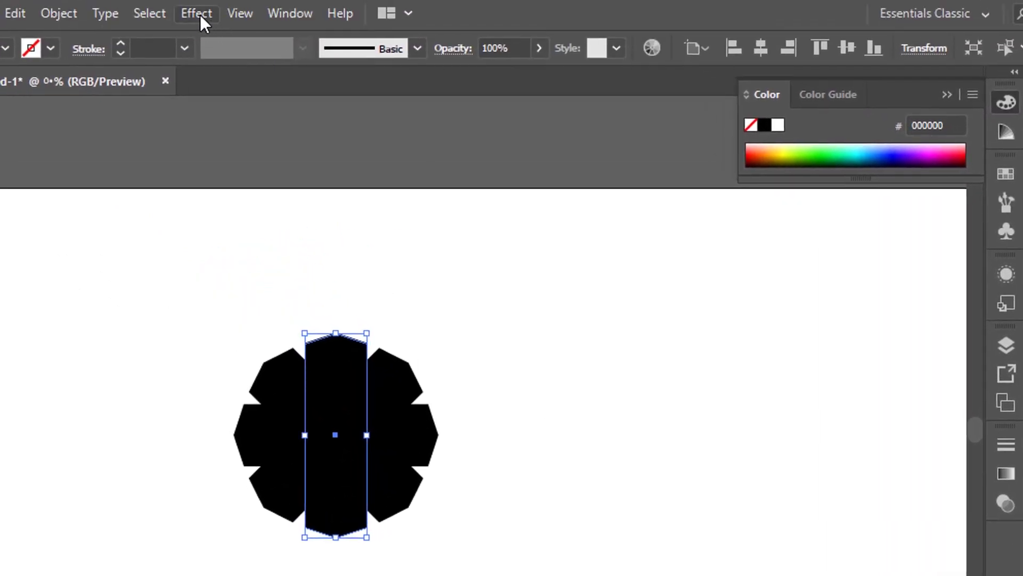
Step: Add a new Transform effect with bottom-left reference point and 7 copies
click(196, 8)
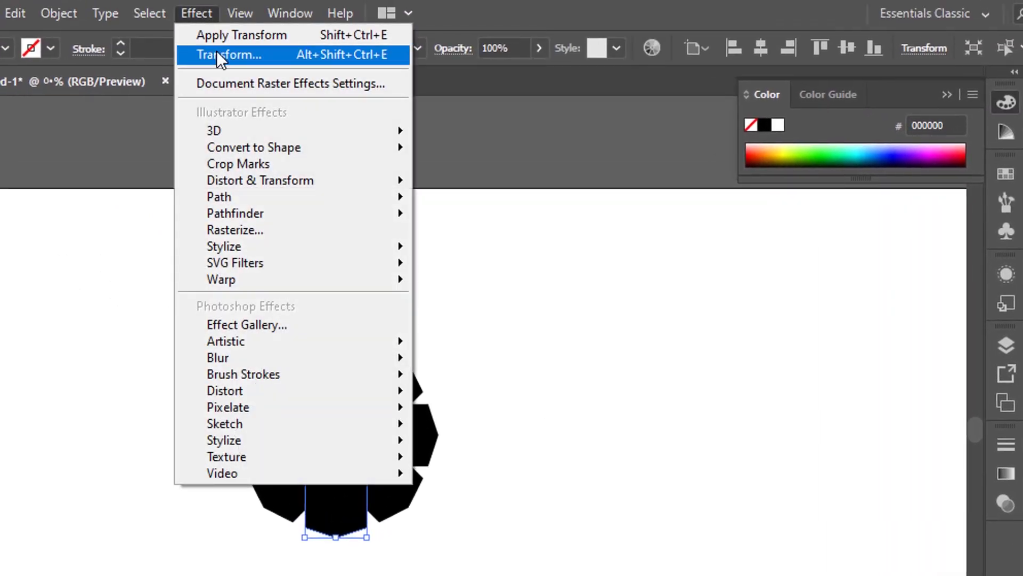
click(218, 54)
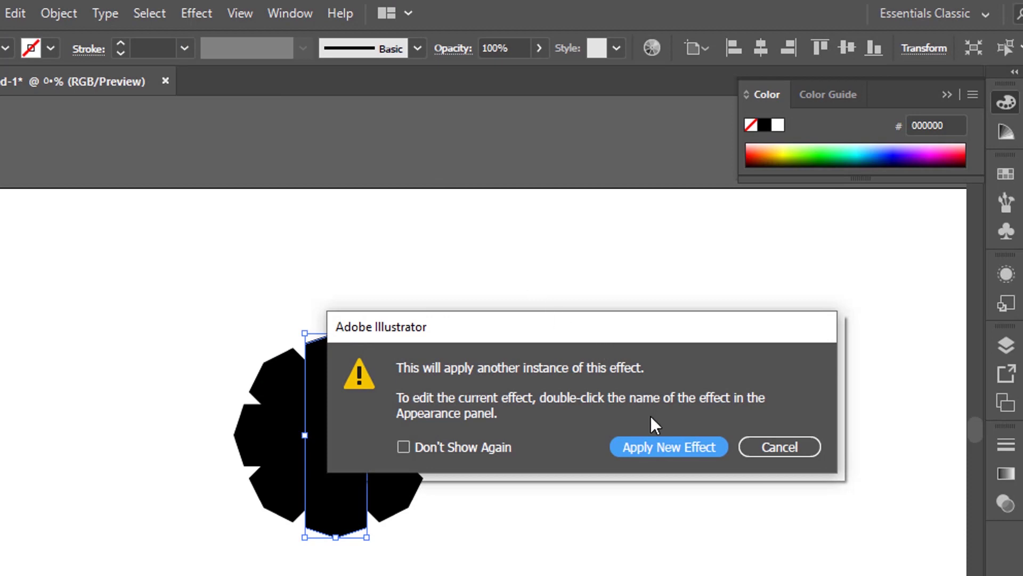
click(659, 448)
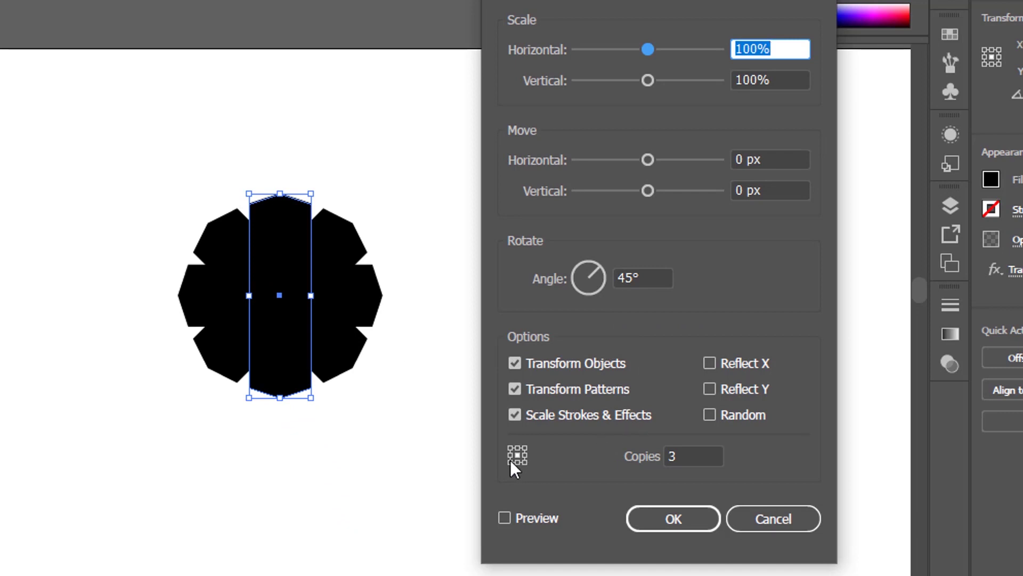
click(504, 517)
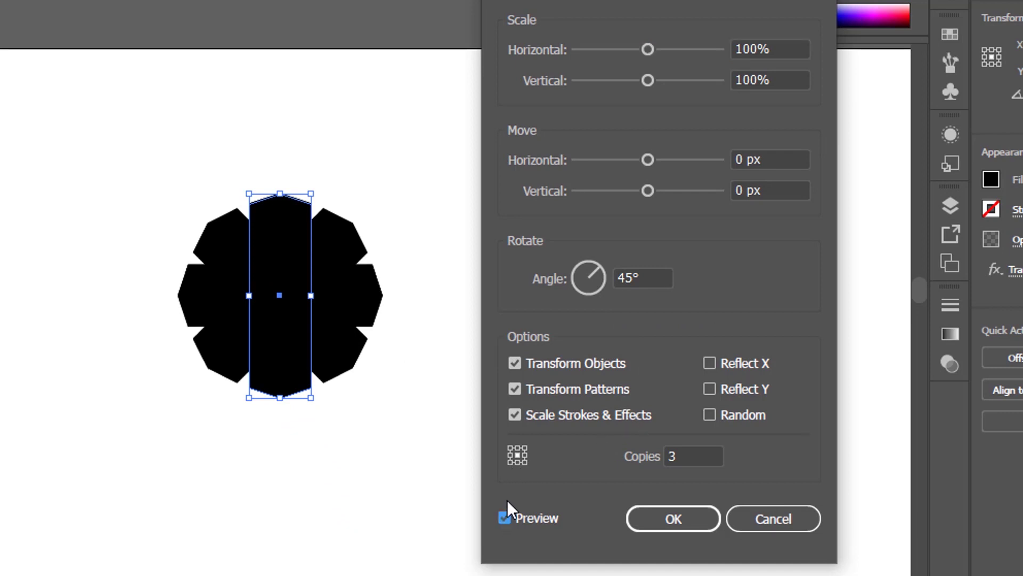
click(510, 462)
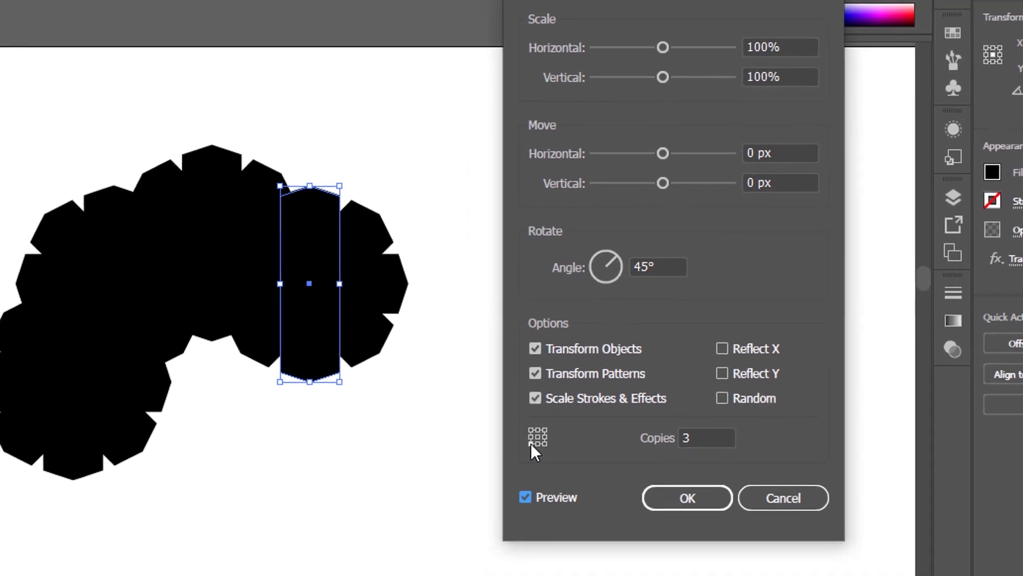
click(729, 416)
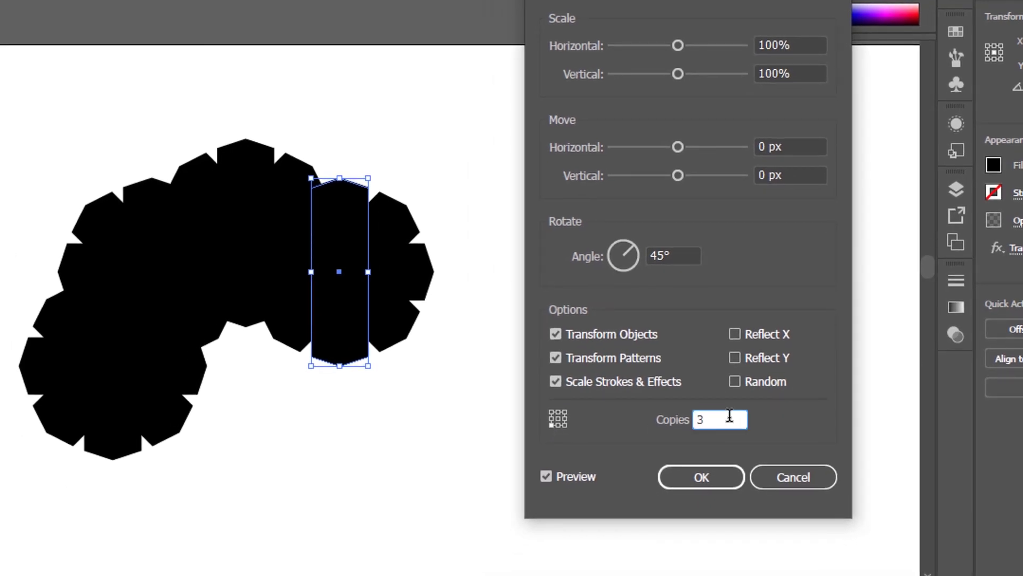
key(Up)
key(Up)
key(Up)
key(Up)
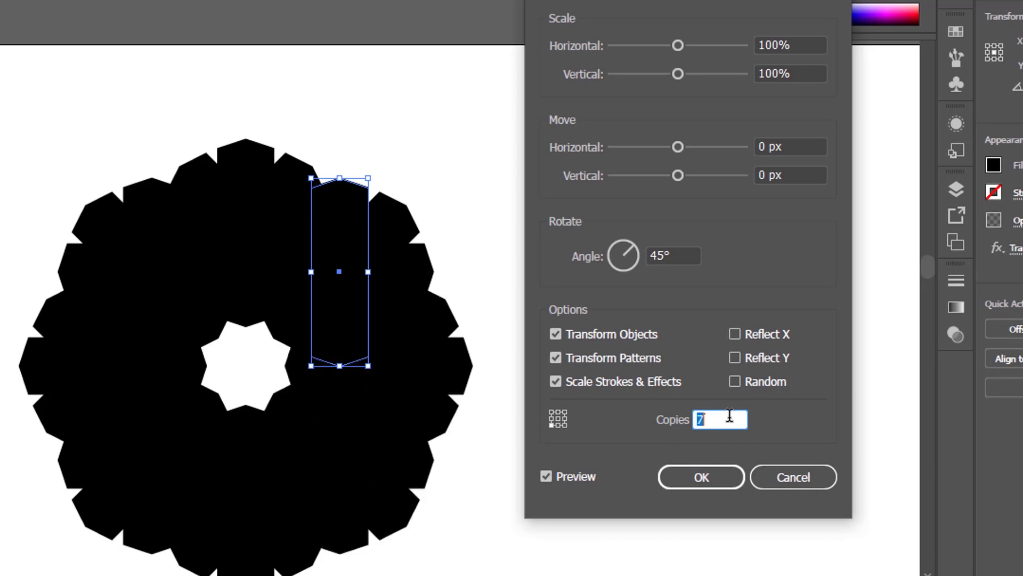
click(732, 418)
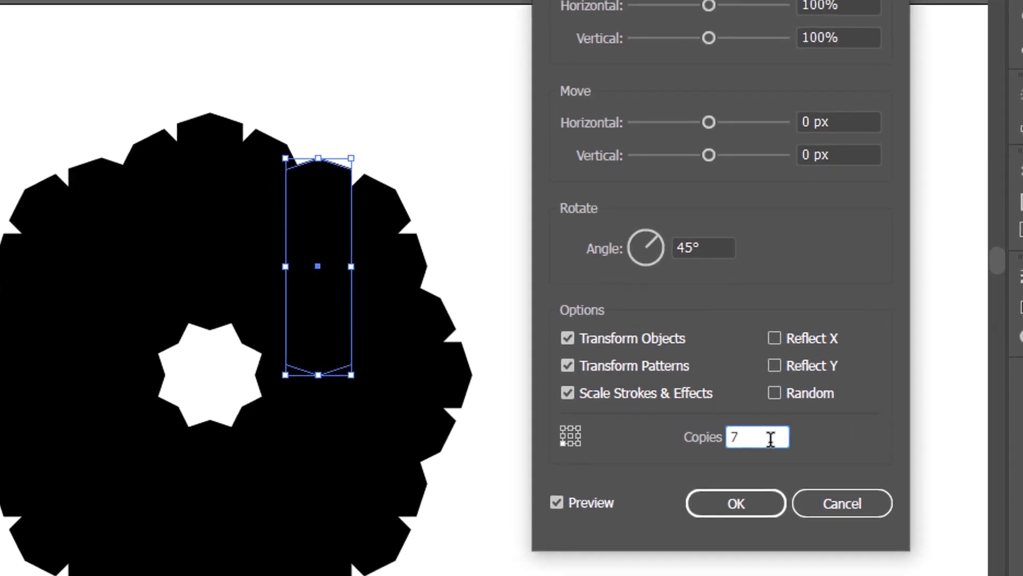
click(768, 499)
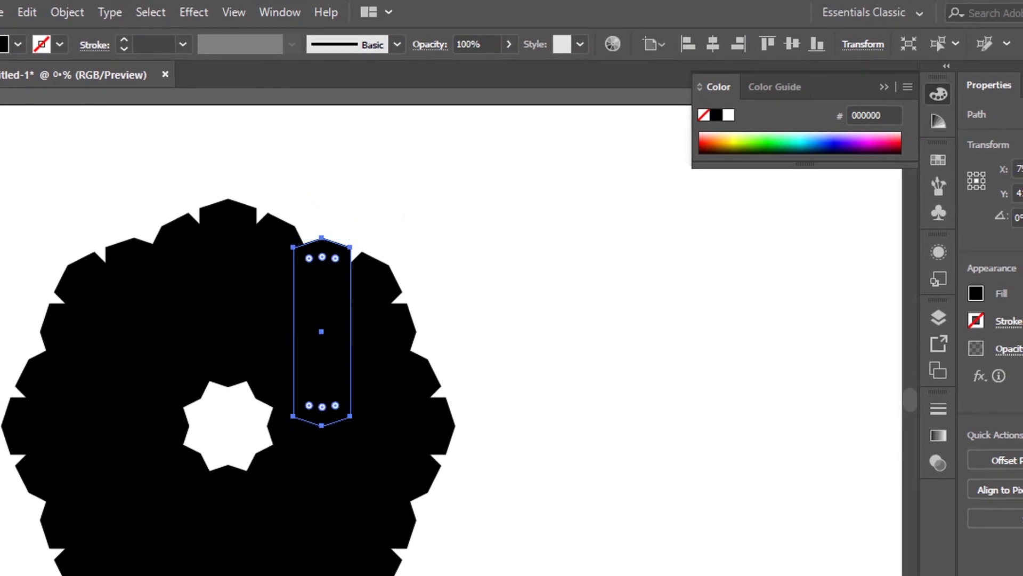
scroll(240, 386, left, 1)
key(v)
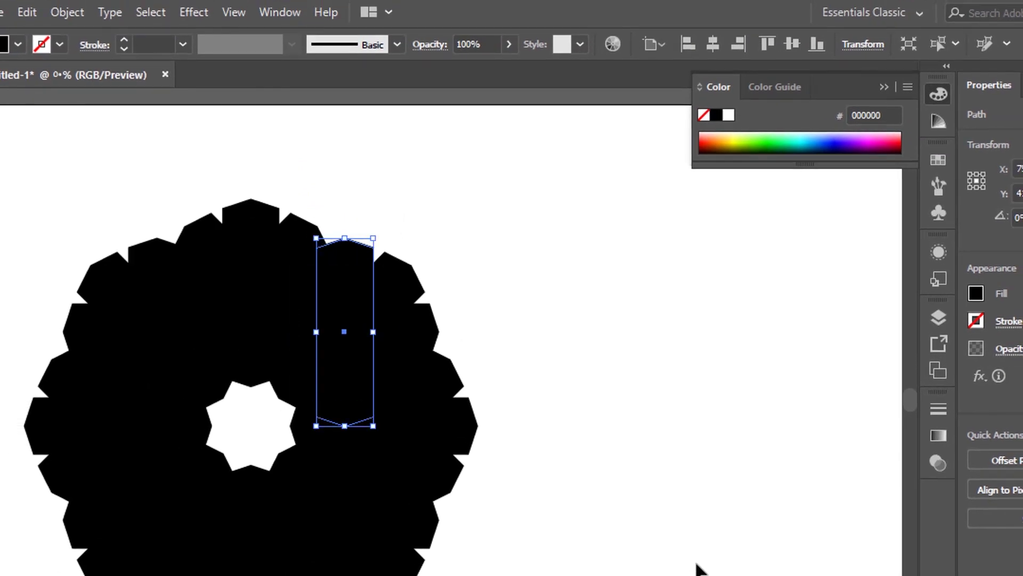
Step: Add another Transform effect with 1 copy rotated 135°
click(197, 13)
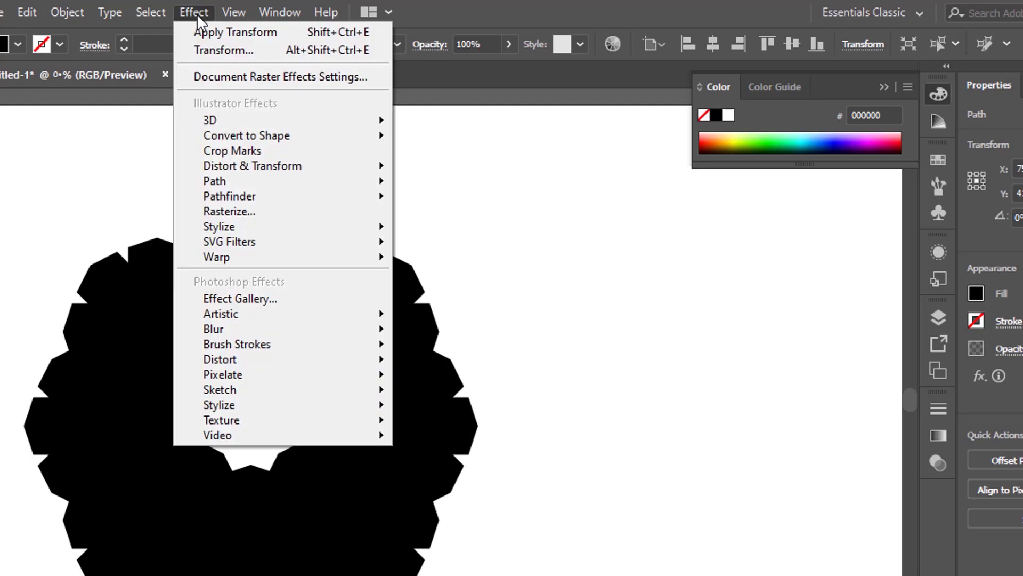
click(212, 50)
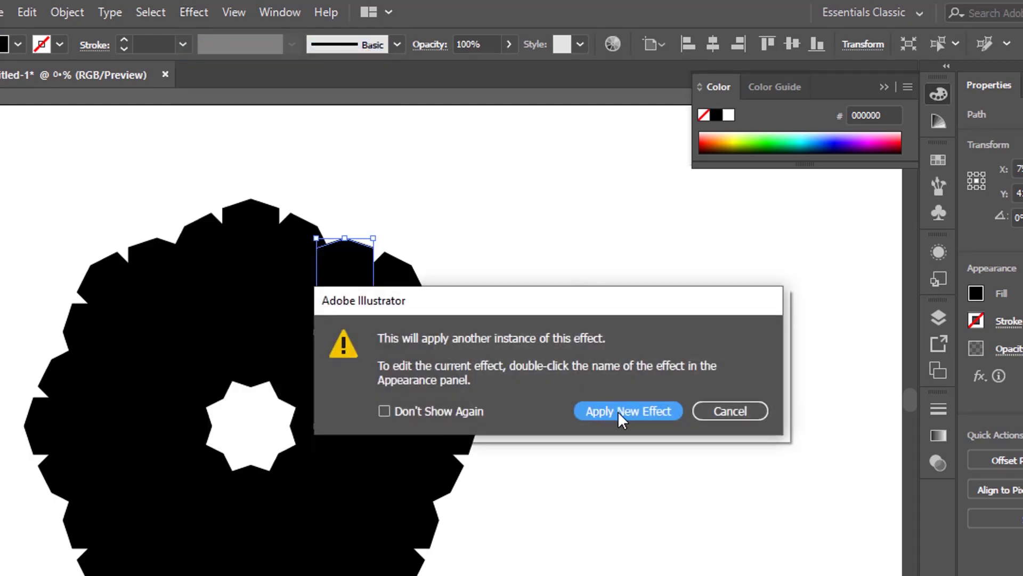
click(614, 408)
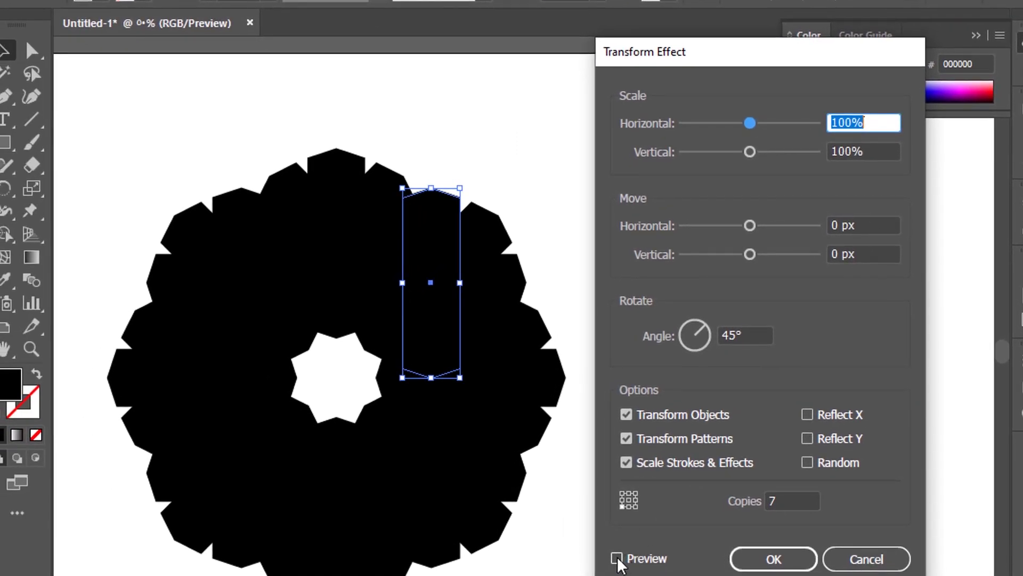
click(617, 558)
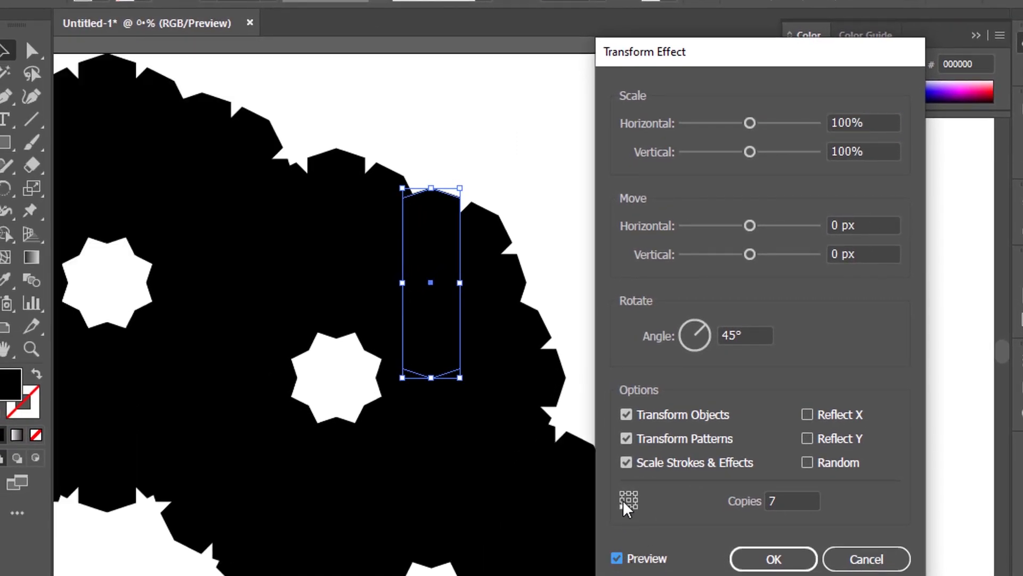
double_click(784, 501)
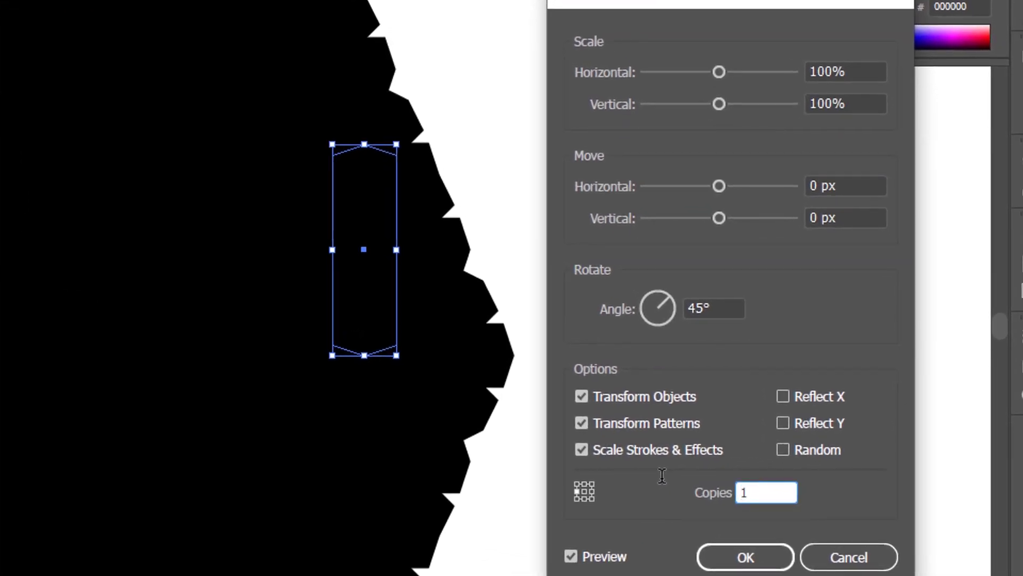
text(1)
key(Tab)
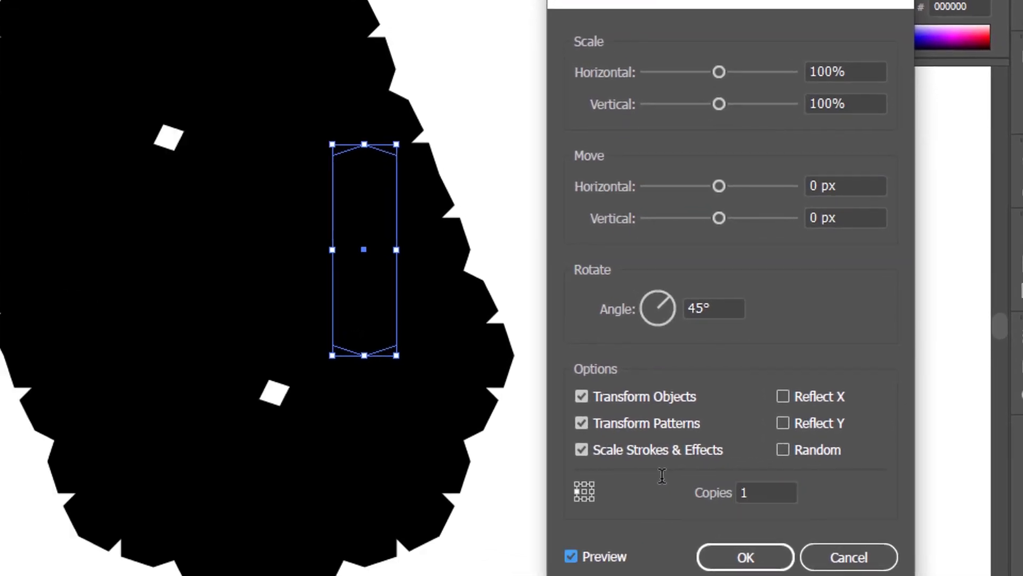
click(728, 308)
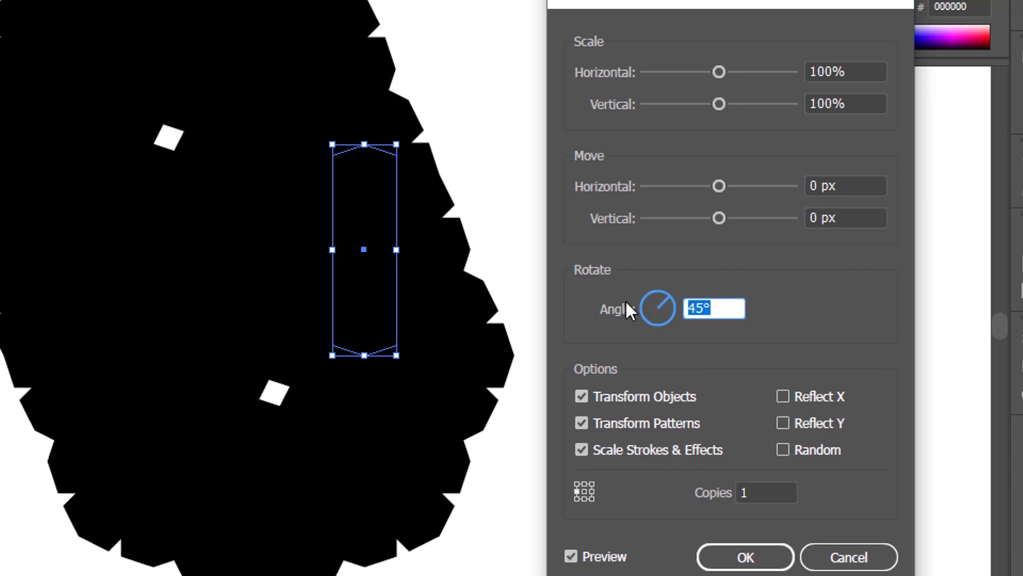
text(135)
key(Tab)
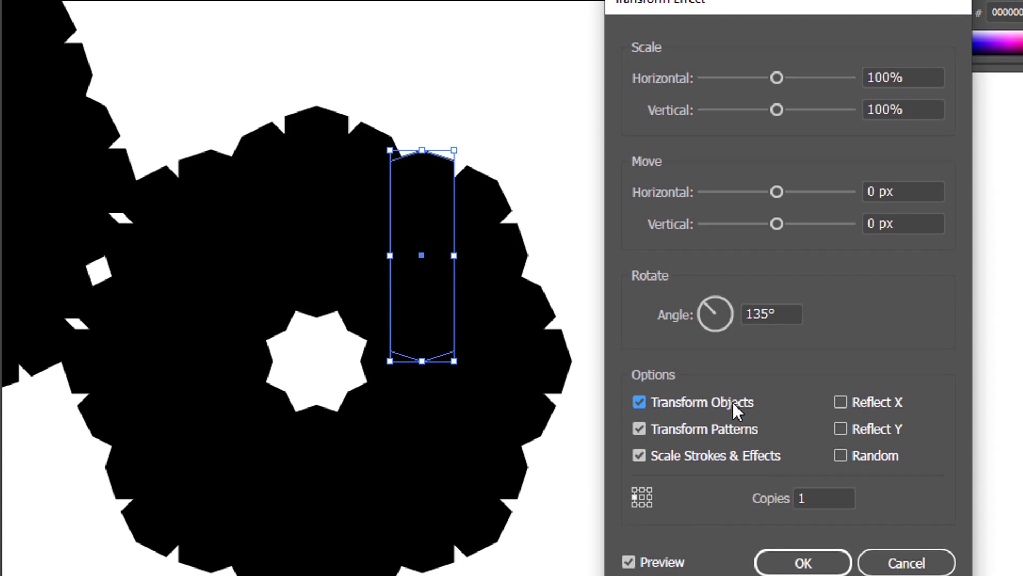
click(807, 563)
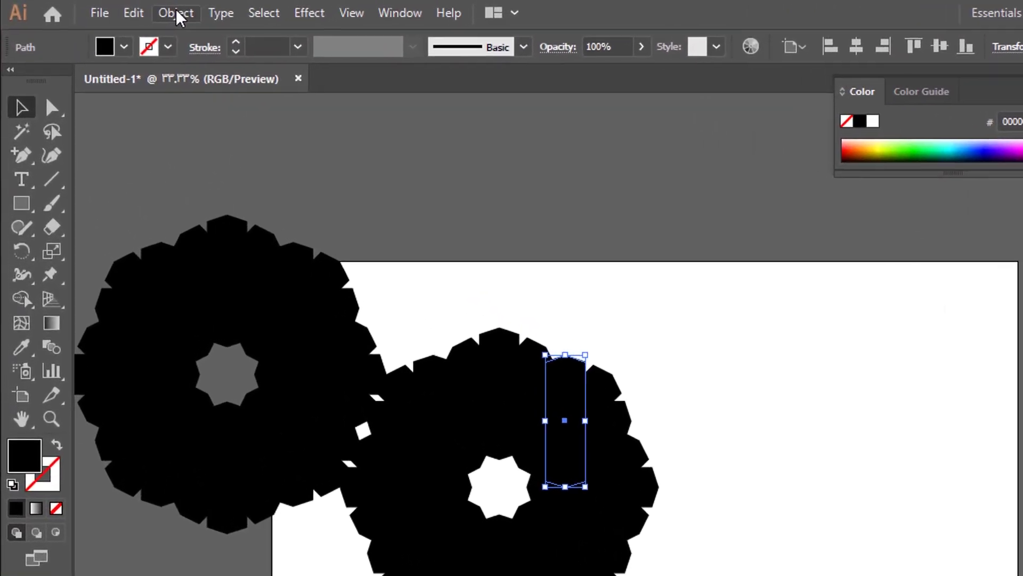
Step: Expand the appearance into paths and align the group horizontally and vertically centred
click(147, 11)
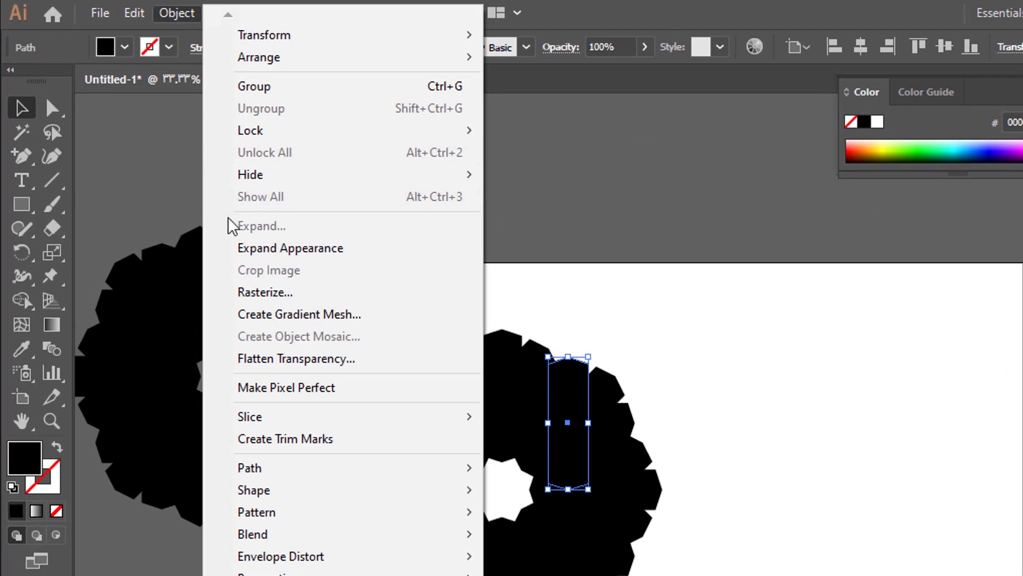
click(243, 249)
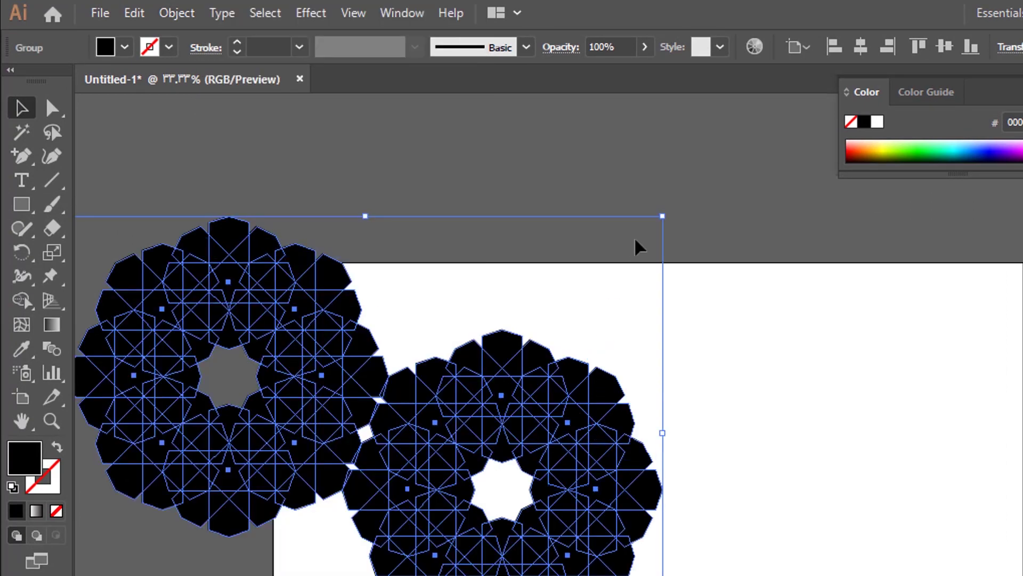
click(860, 47)
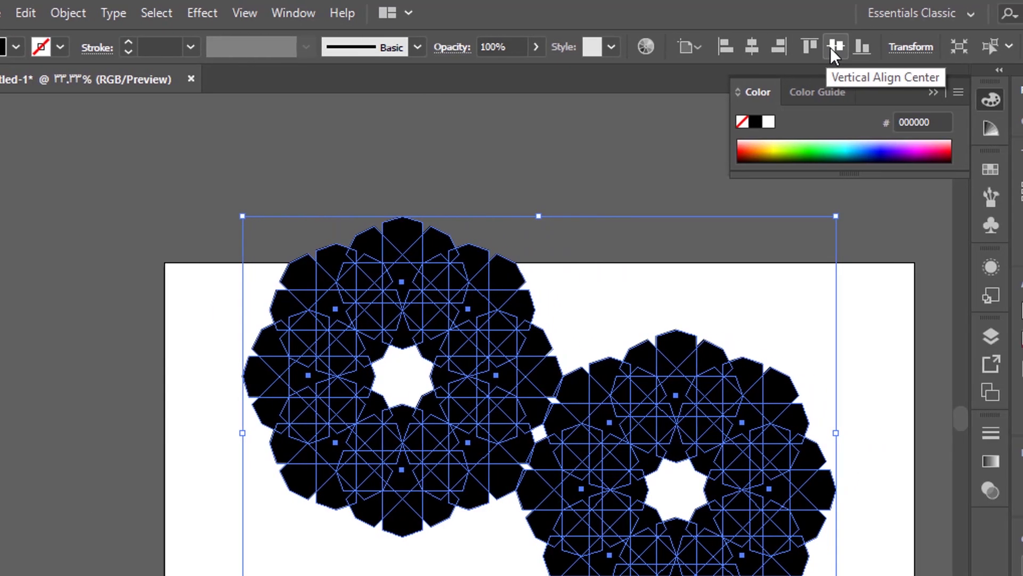
click(836, 47)
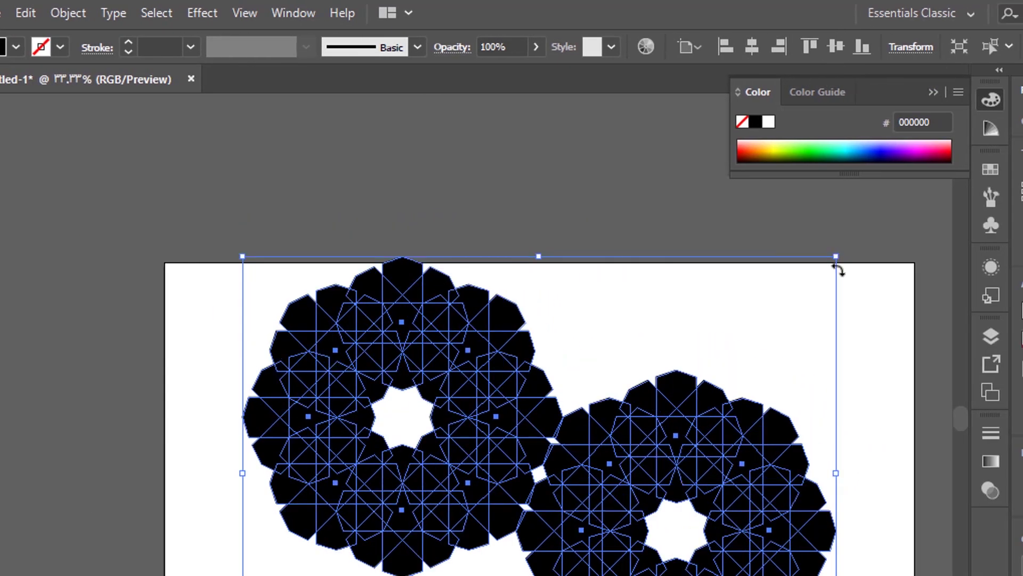
key(ctrl+equal)
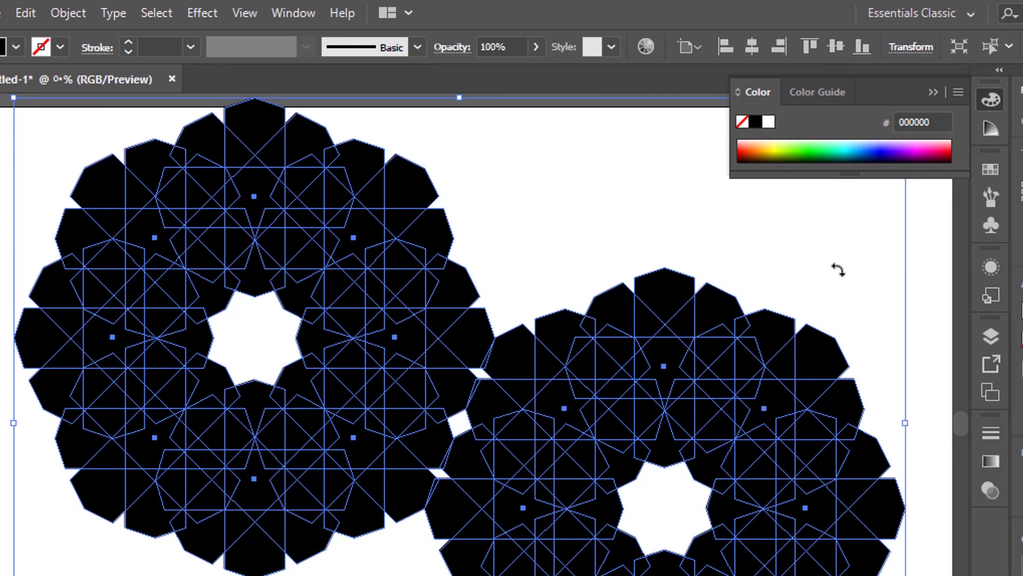
key(ctrl+minus)
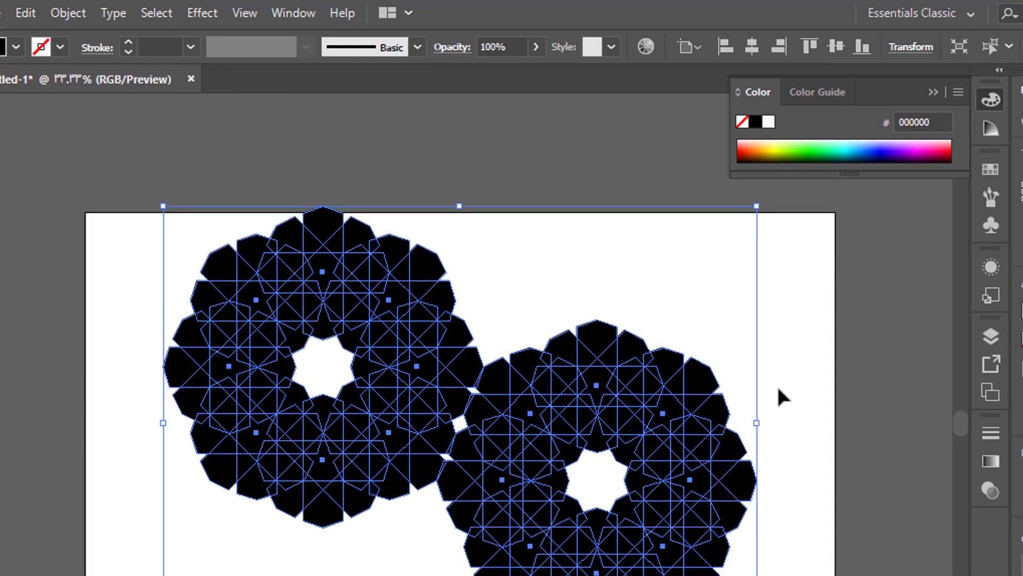
Step: Rotate the rosette group to about 22° and widen it to nearly the artboard's width
drag(769, 418, 779, 329)
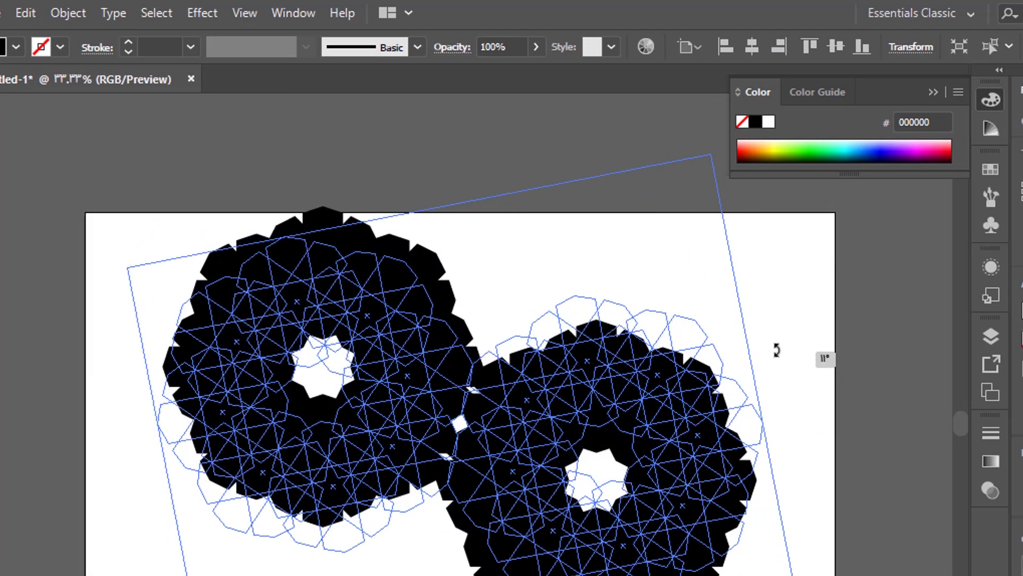
drag(779, 329, 779, 320)
drag(768, 413, 769, 326)
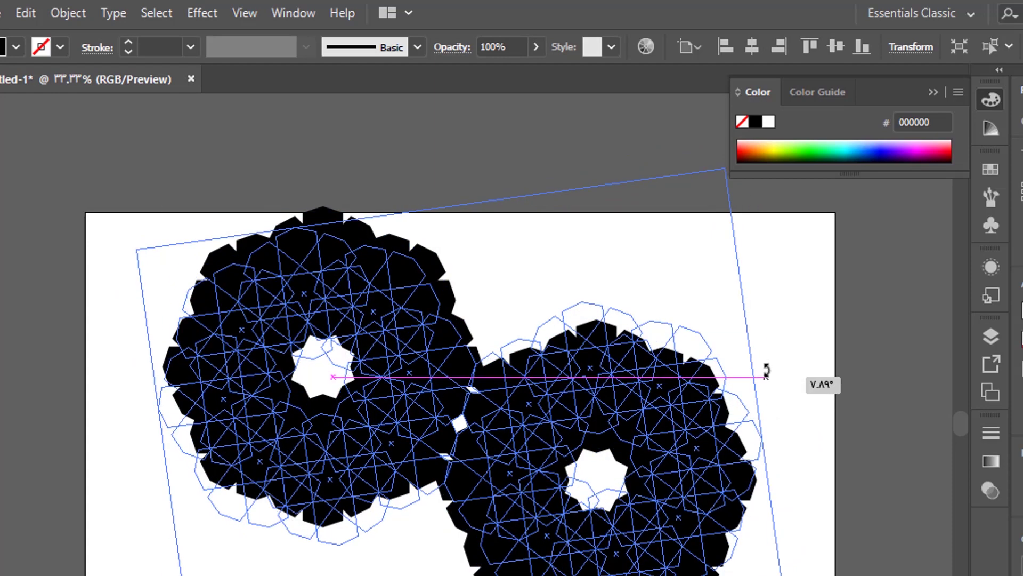
mouse_move(769, 325)
mouse_down()
mouse_move(765, 271)
mouse_move(763, 307)
mouse_move(810, 303)
mouse_up()
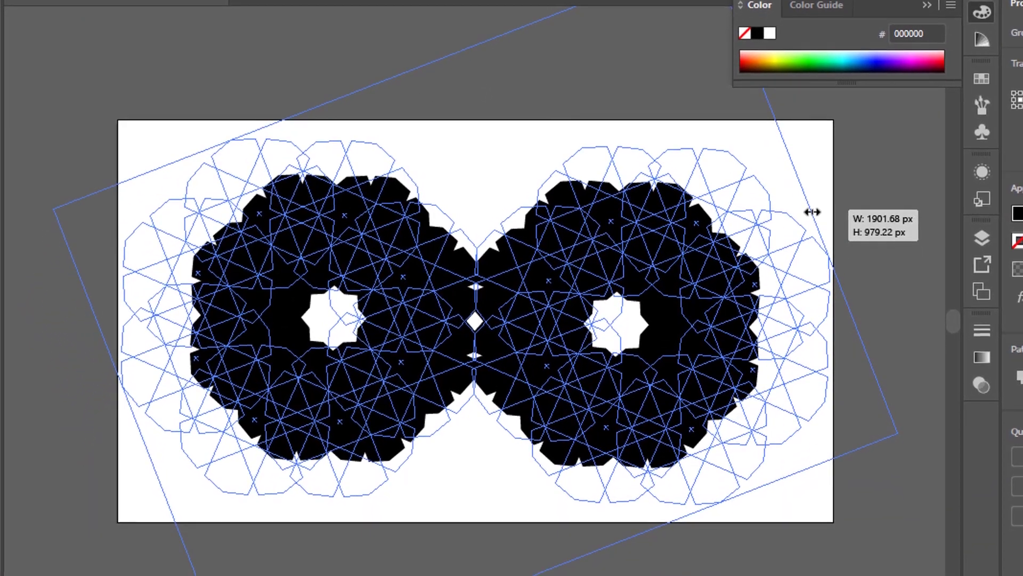
drag(812, 263, 810, 264)
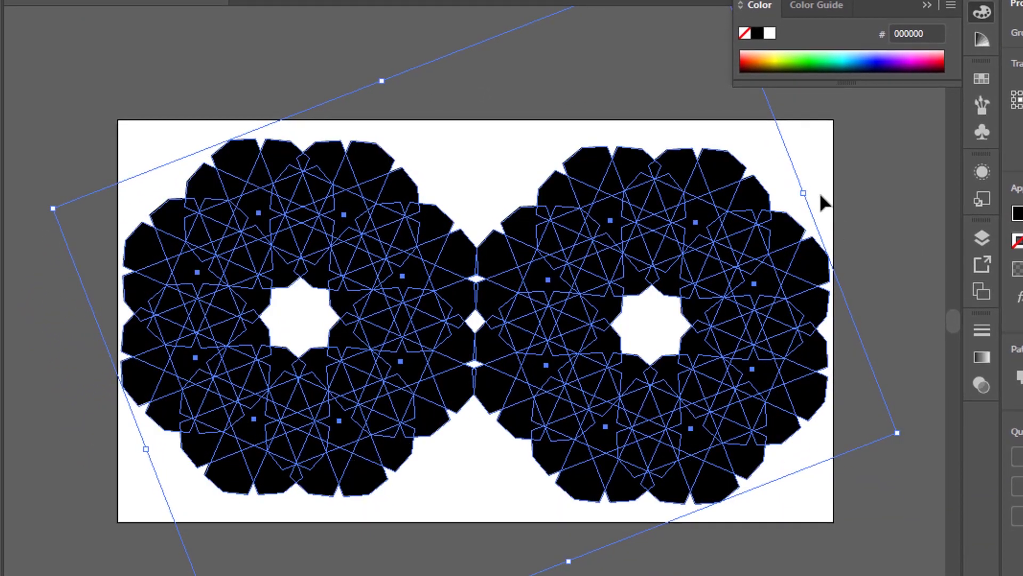
drag(814, 181, 812, 182)
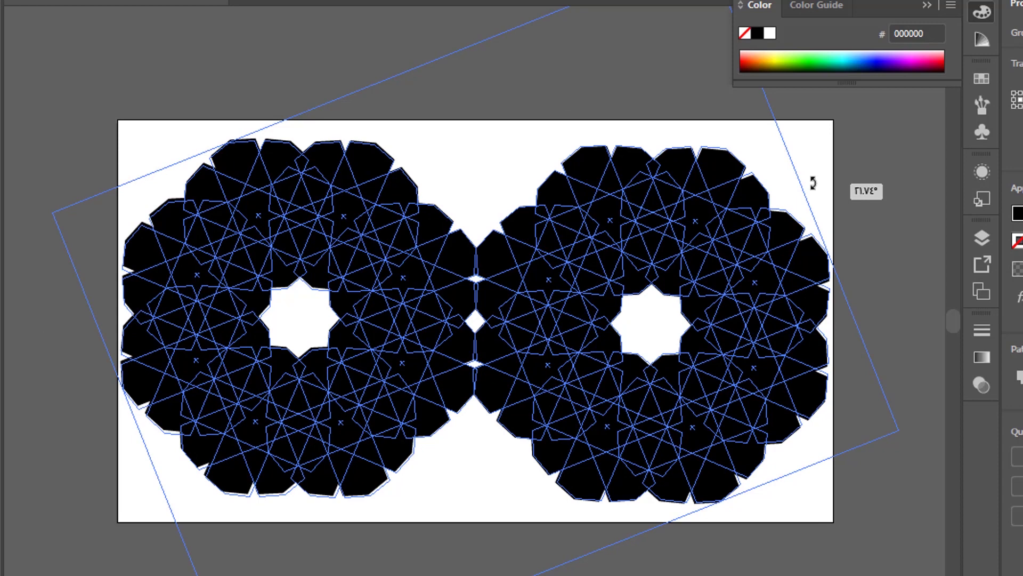
drag(813, 183, 812, 183)
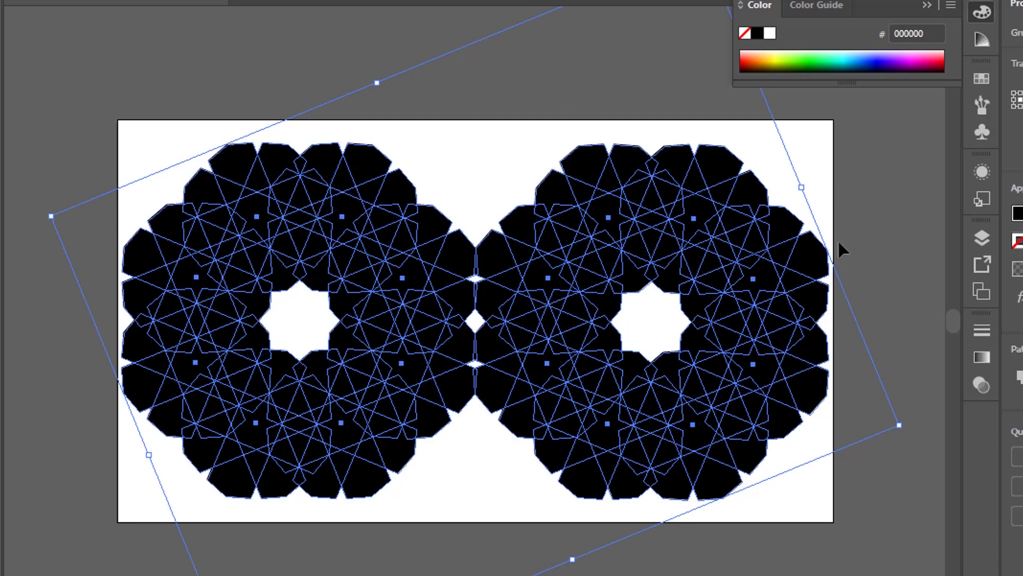
drag(804, 189, 808, 186)
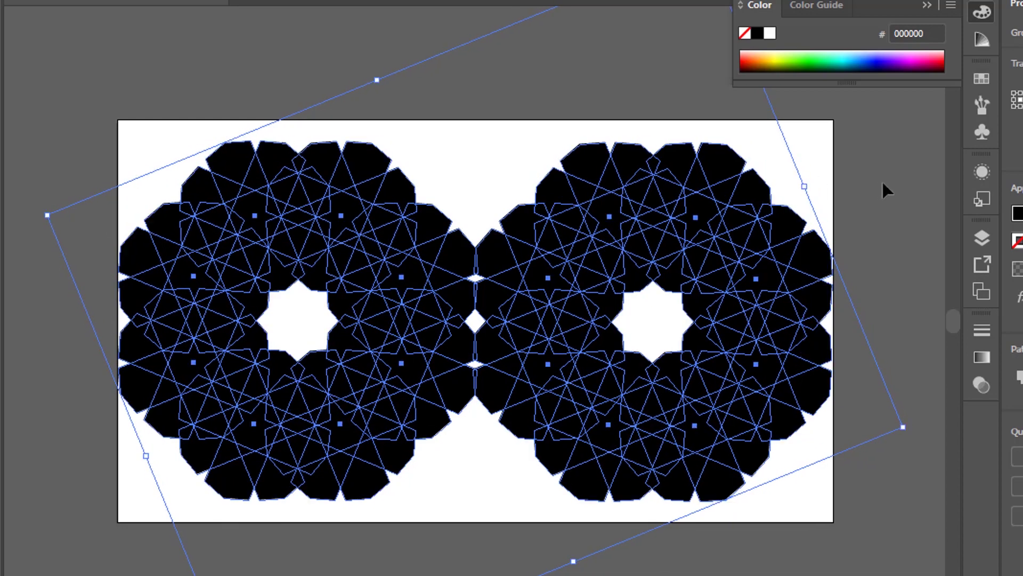
click(884, 191)
click(696, 271)
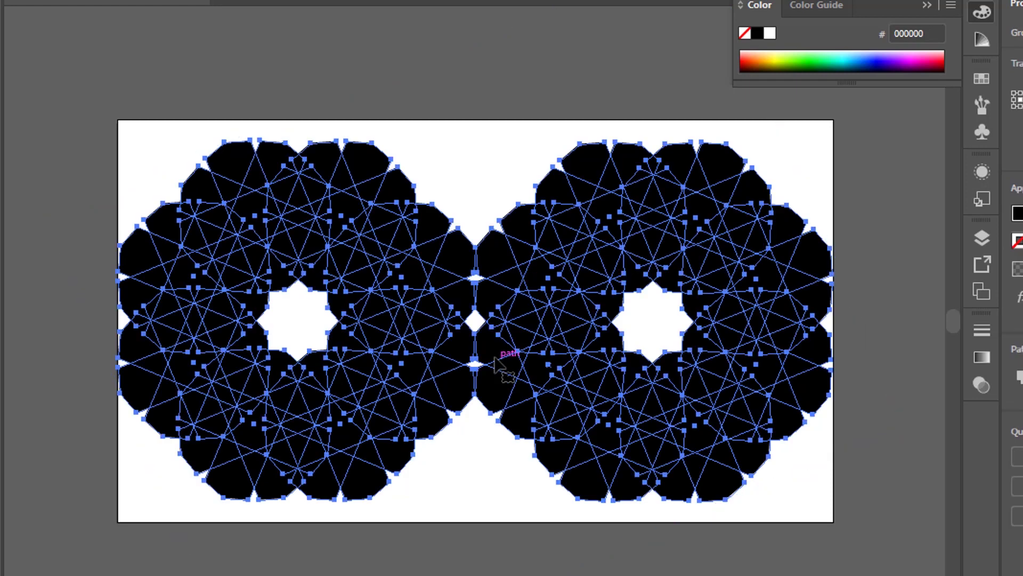
key(ctrl+plus)
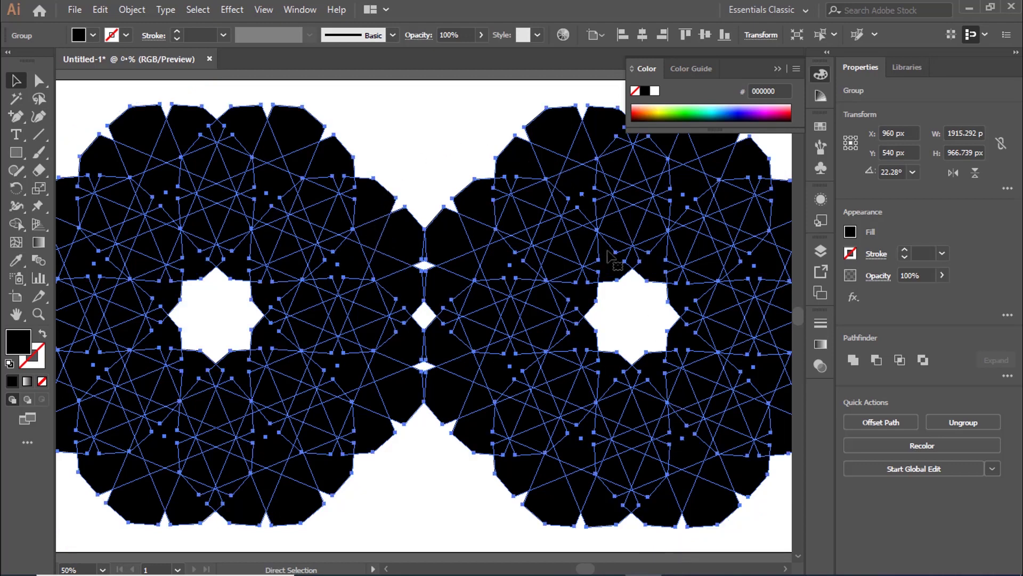
key(ctrl+minus)
click(327, 95)
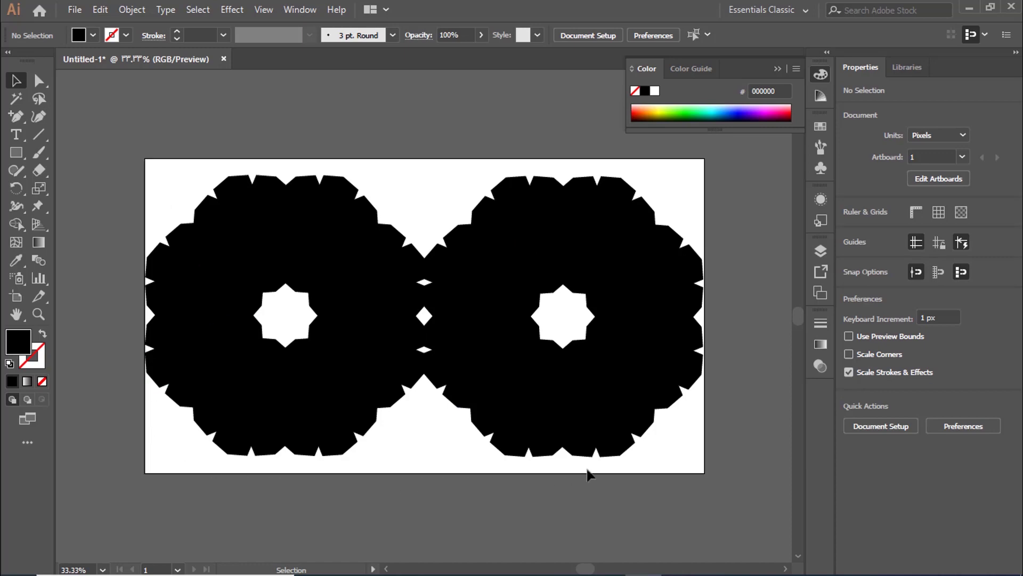
drag(588, 474, 703, 261)
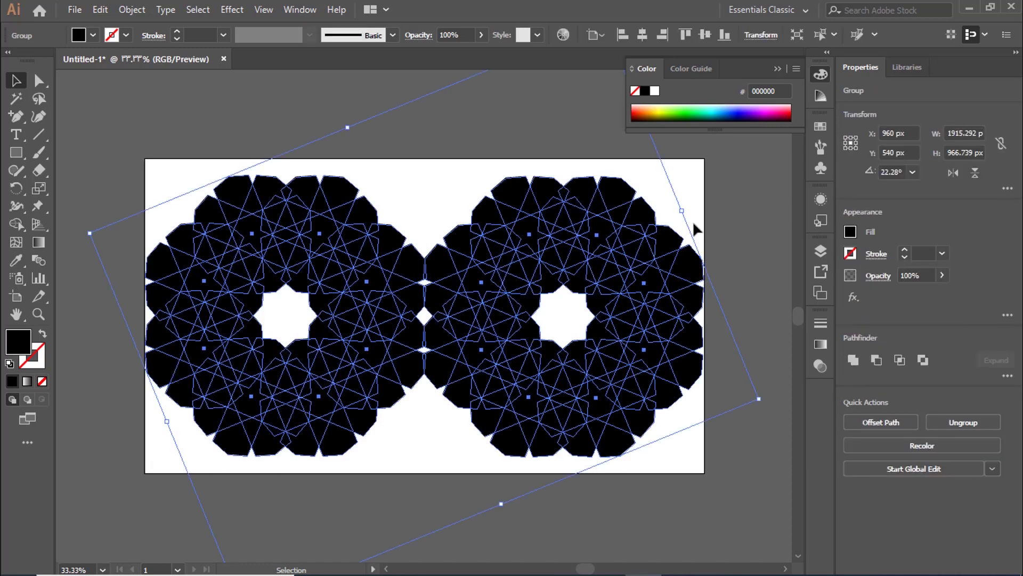
drag(684, 212, 685, 212)
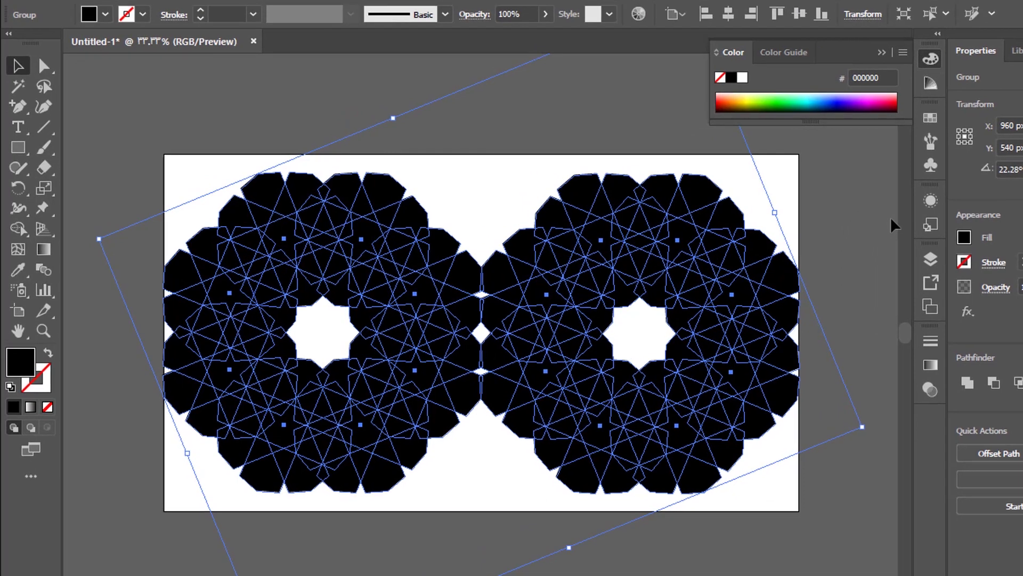
click(895, 225)
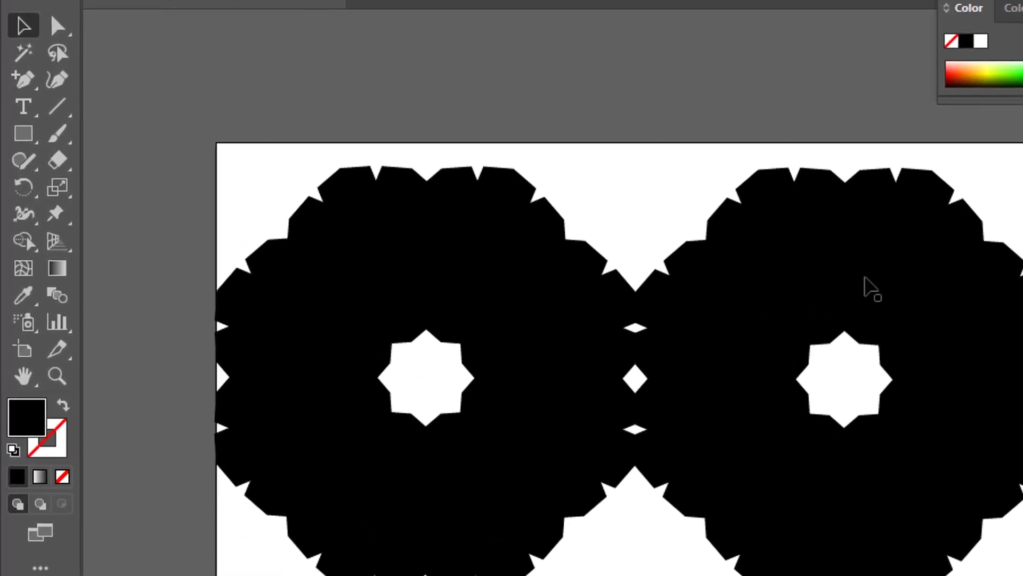
Step: Draw a #B3B3B3 light grey rectangle spanning the artboard from corner to corner
click(24, 136)
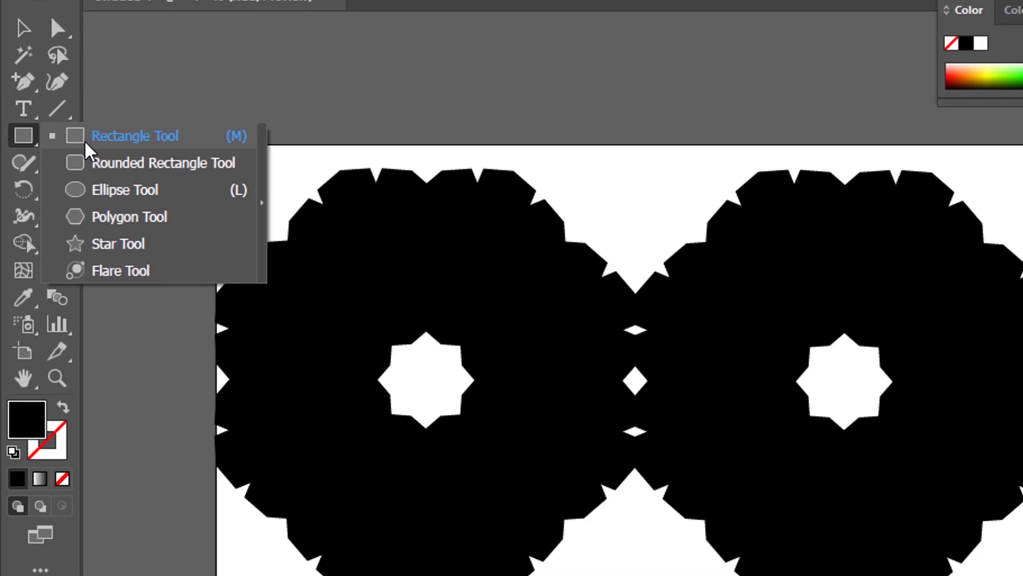
click(138, 19)
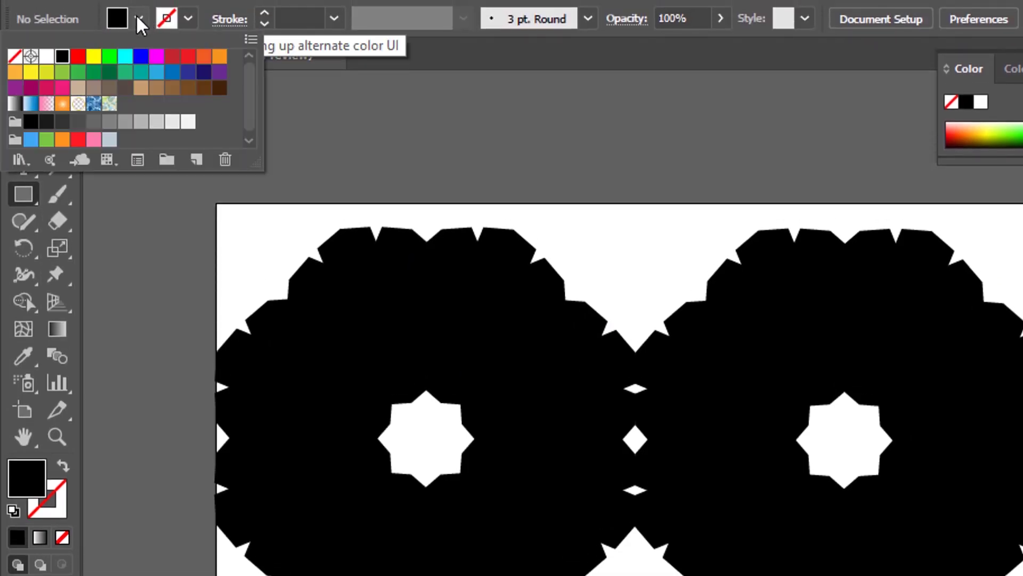
click(140, 123)
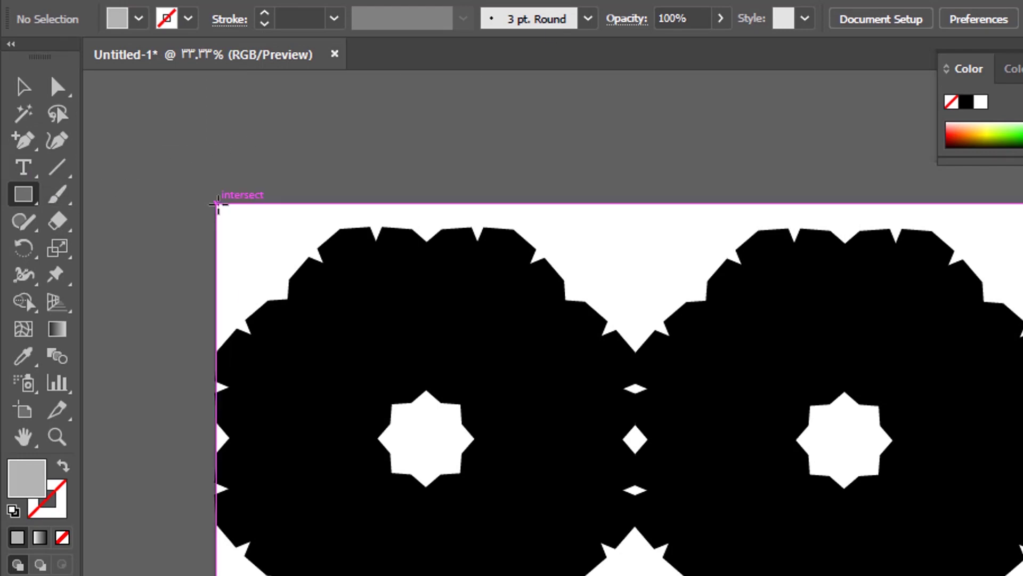
mouse_move(217, 204)
mouse_down()
mouse_move(807, 532)
mouse_move(862, 550)
mouse_up()
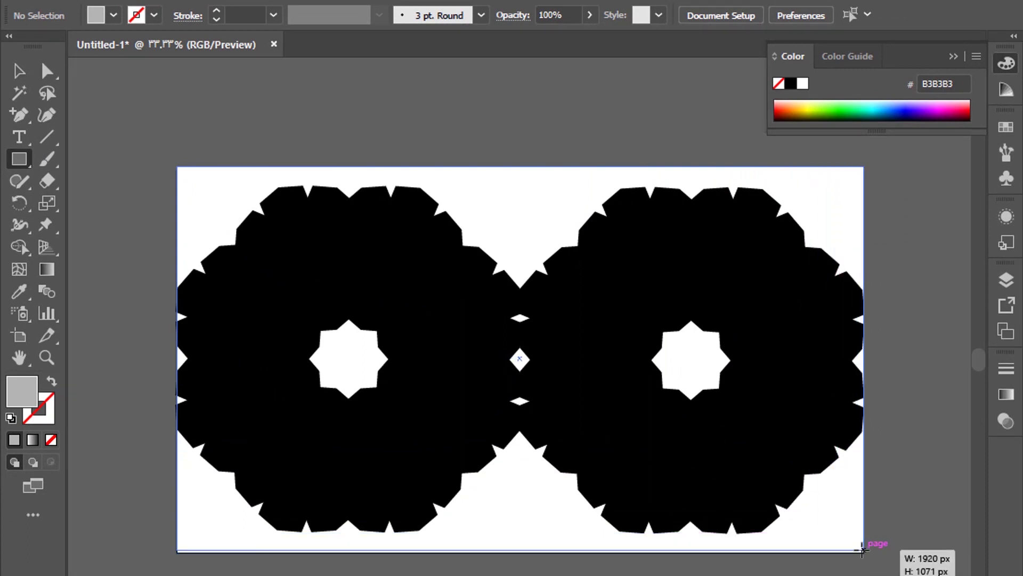
drag(863, 551, 863, 551)
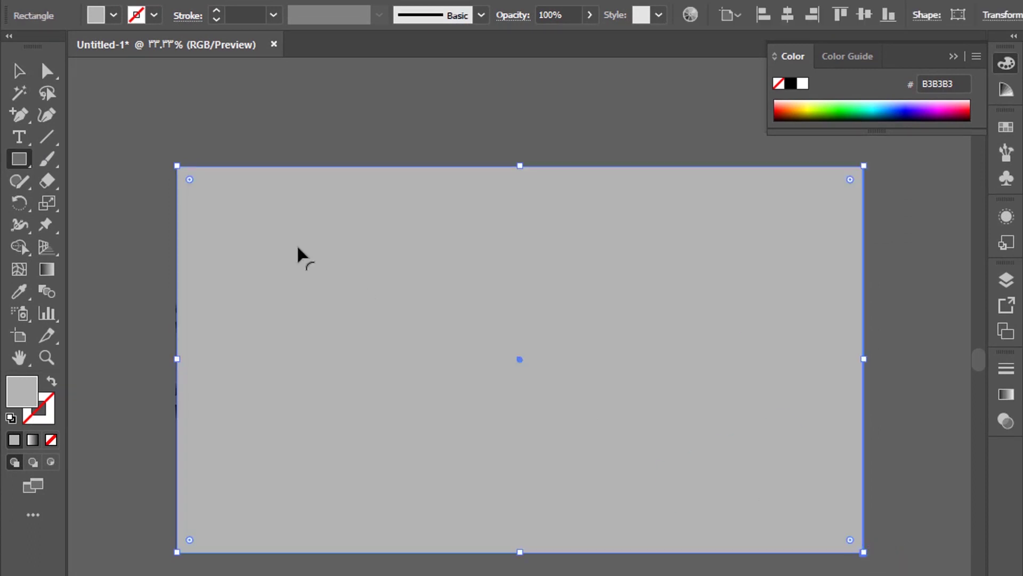
click(15, 70)
click(332, 133)
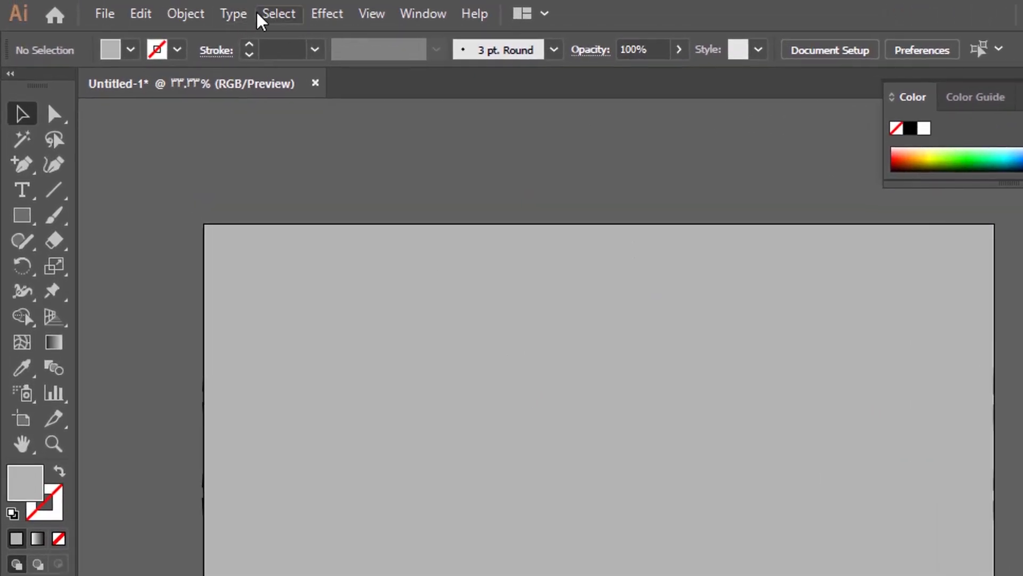
Step: Select all artwork, apply Pathfinder Divide to cut the grey rectangle into pieces, then deselect
click(261, 15)
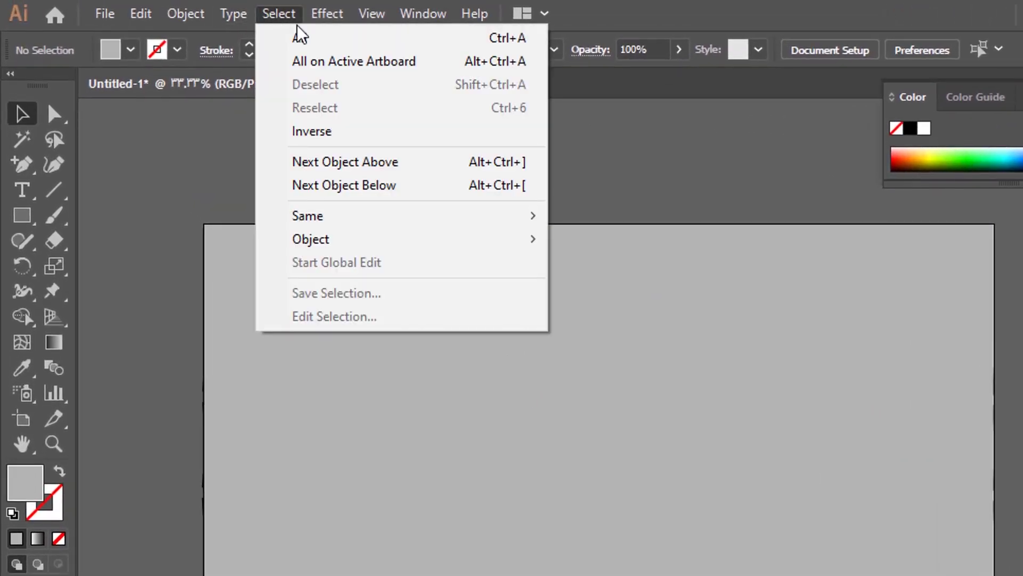
click(284, 42)
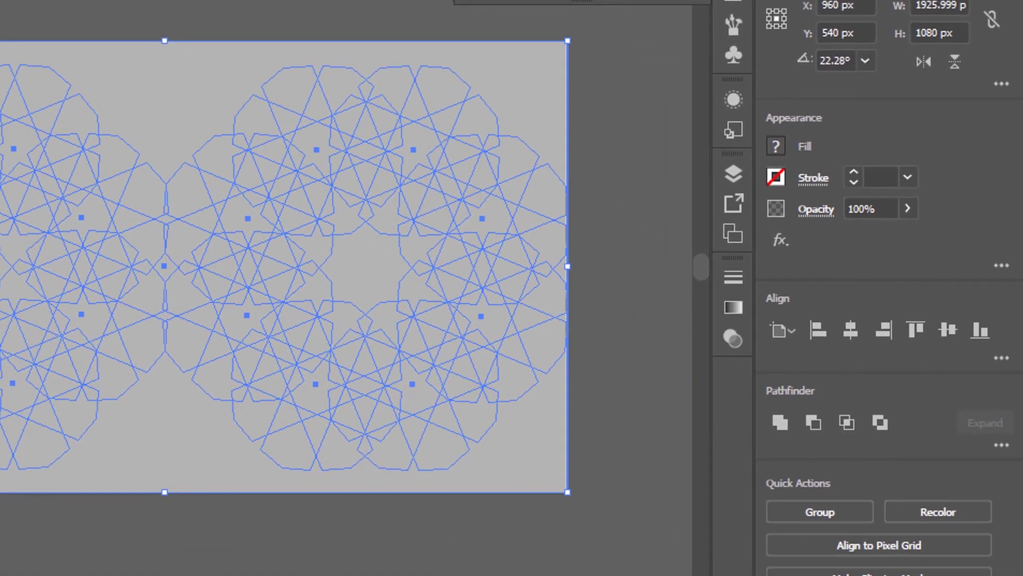
click(1001, 446)
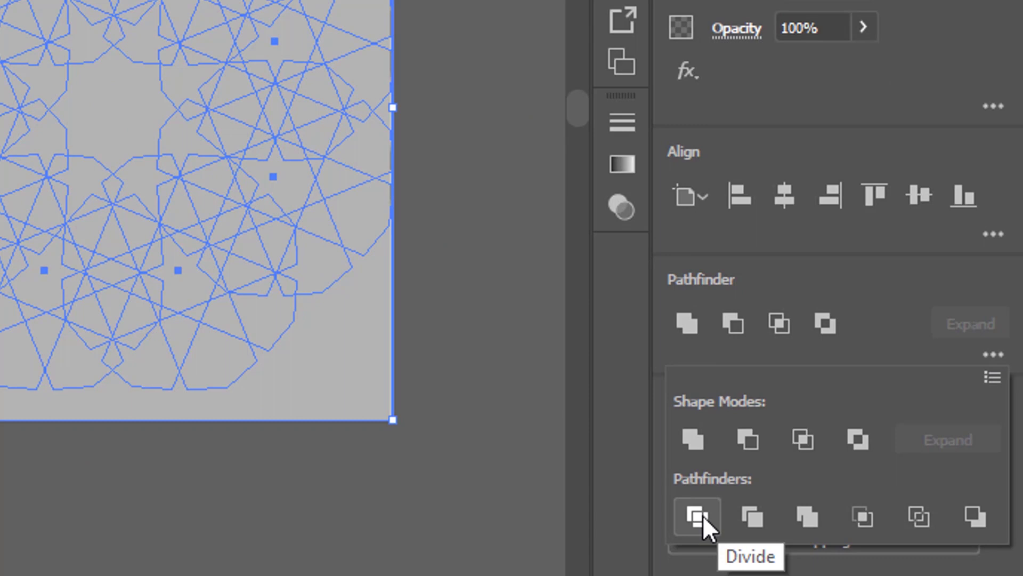
click(700, 515)
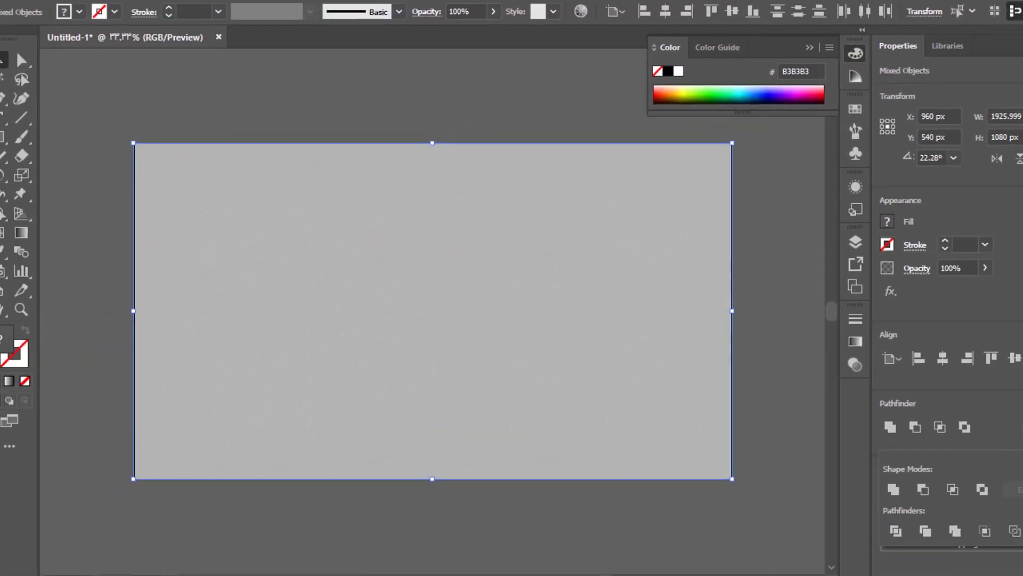
key(ctrl+shift+a)
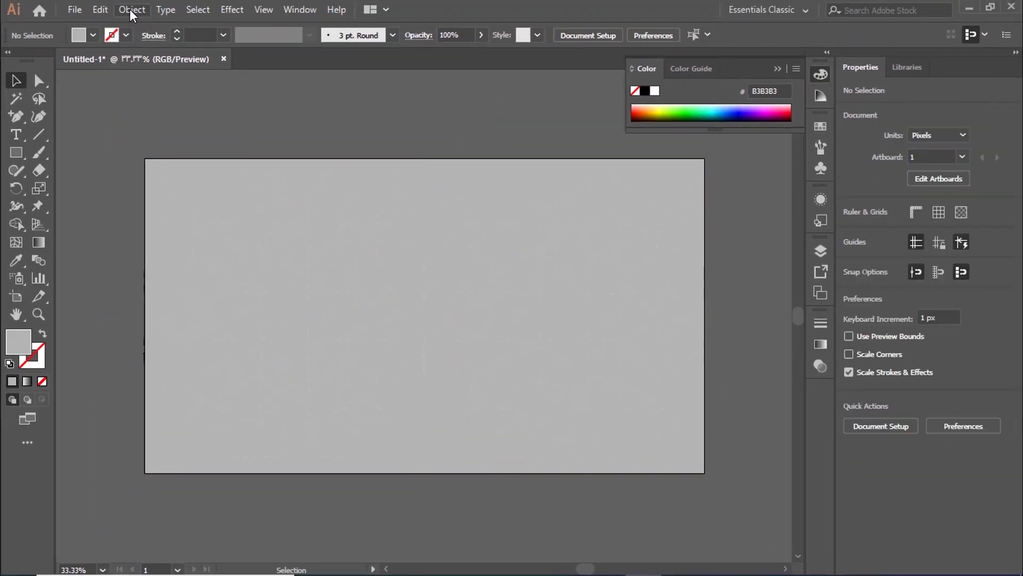
key(ctrl+a)
click(135, 11)
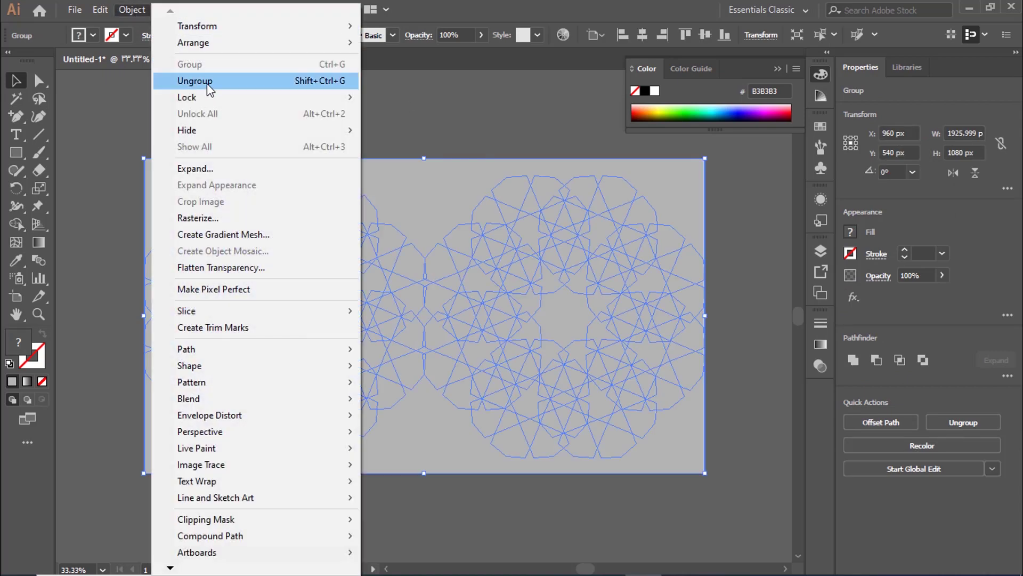
click(195, 81)
key(ctrl+shift+a)
click(441, 198)
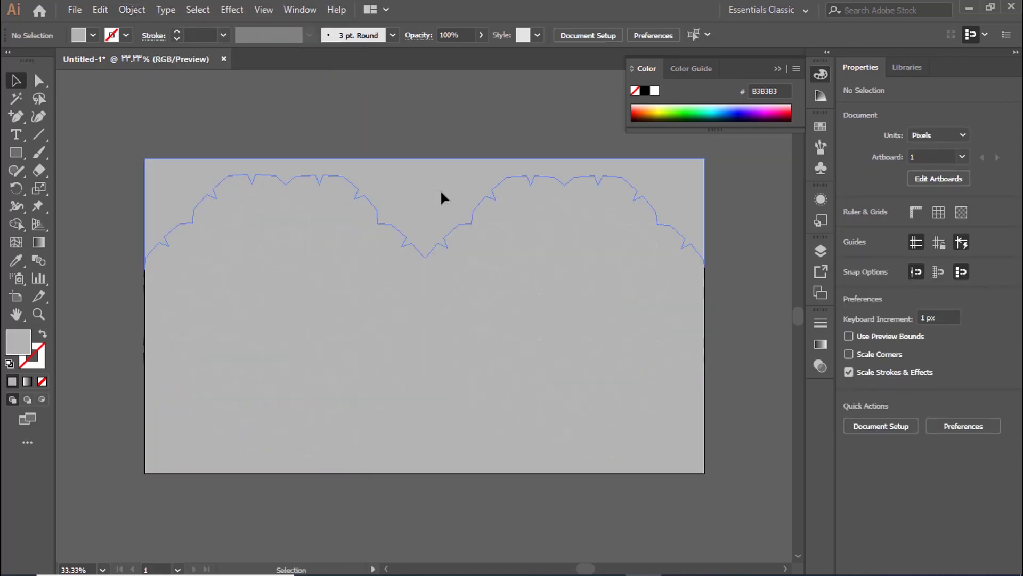
click(450, 121)
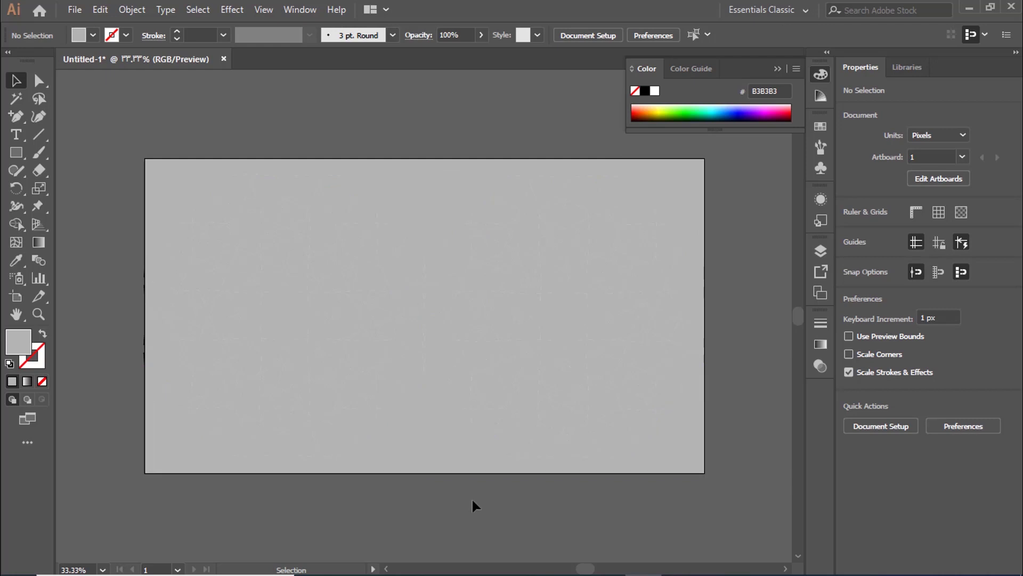
scroll(474, 507, up, 3)
scroll(533, 469, up, 3)
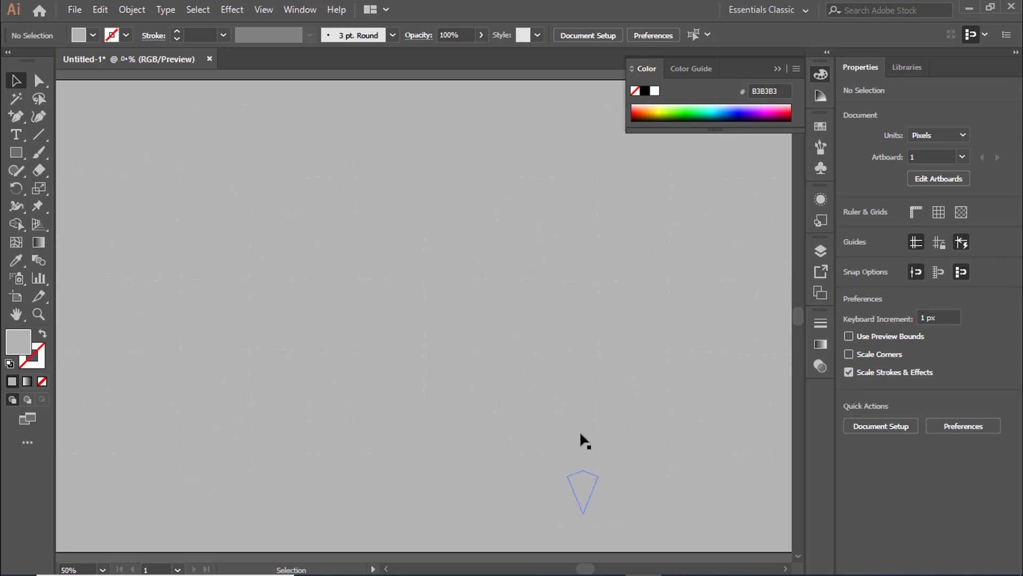
click(319, 10)
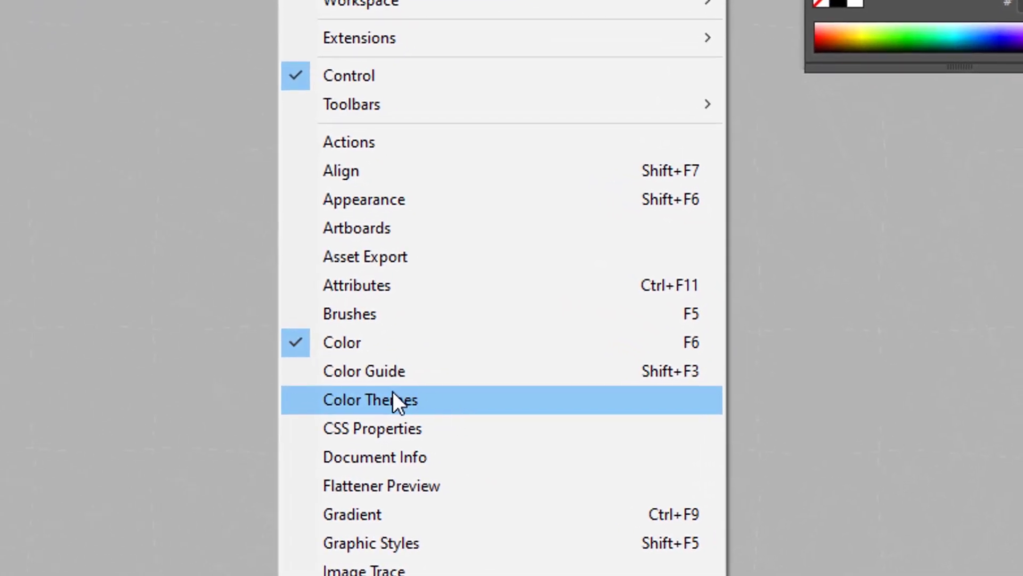
Step: Find the Altron Primary 2 theme in Color Themes Explore and add it to Swatches
click(394, 403)
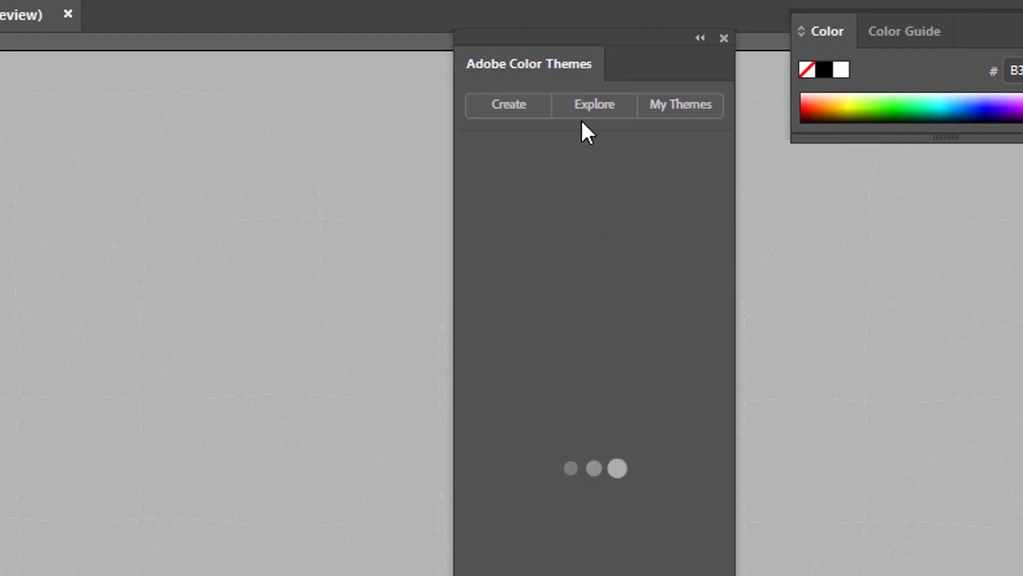
click(583, 107)
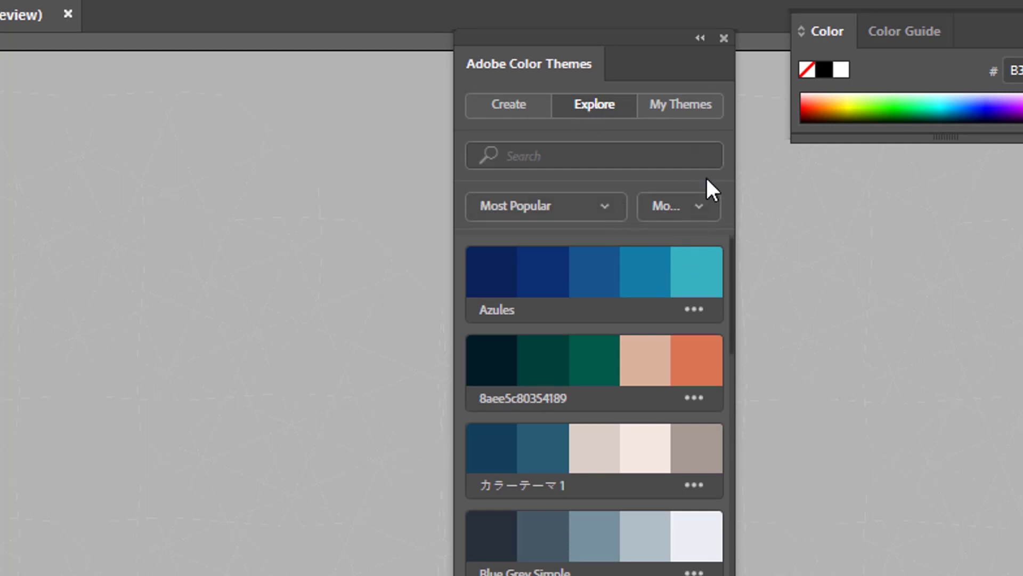
scroll(621, 343, down, 3)
scroll(610, 322, down, 2)
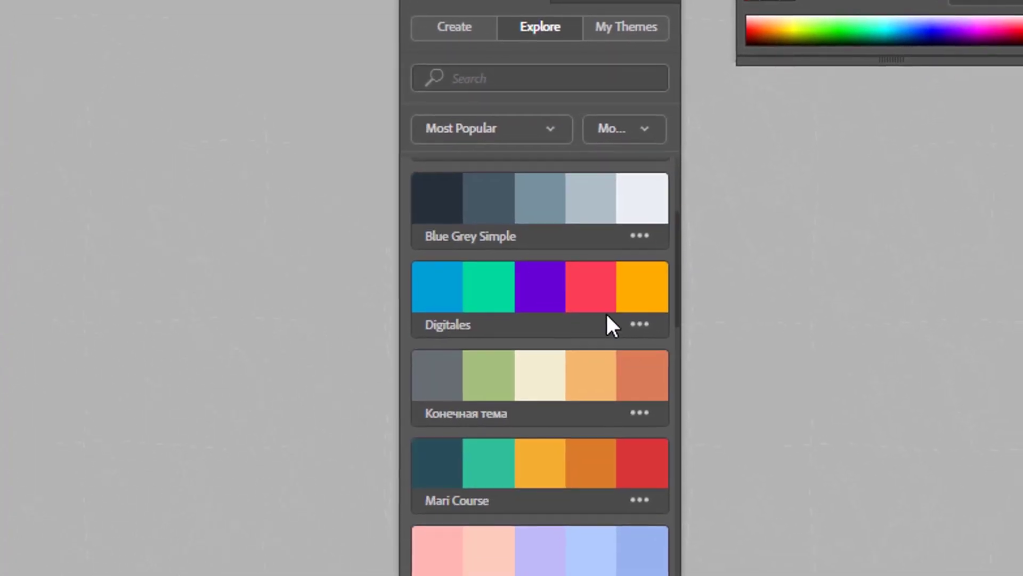
scroll(613, 308, down, 2)
scroll(607, 315, down, 3)
scroll(607, 315, down, 4)
scroll(607, 314, down, 3)
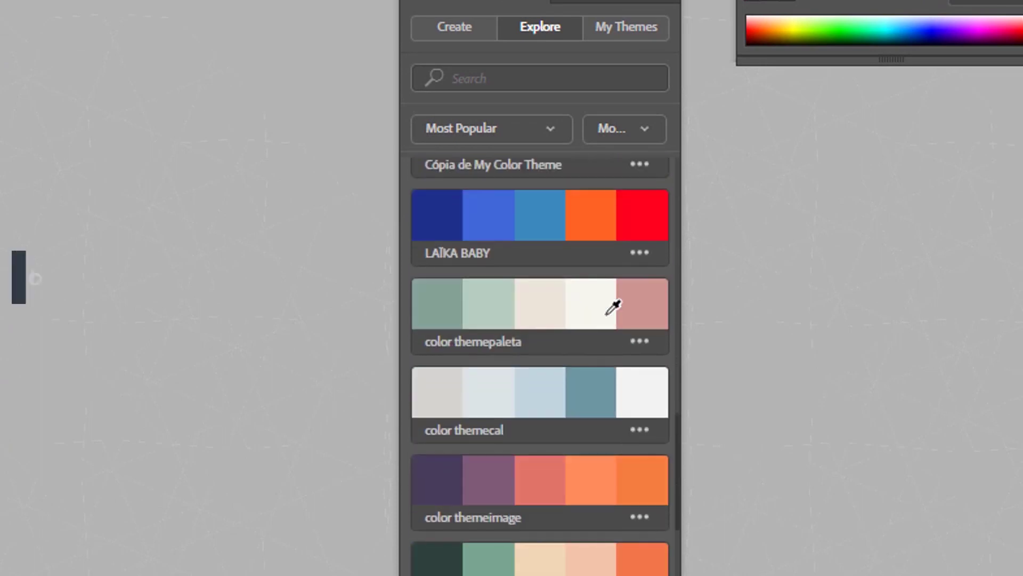
scroll(607, 315, down, 3)
scroll(613, 308, down, 3)
scroll(612, 303, down, 2)
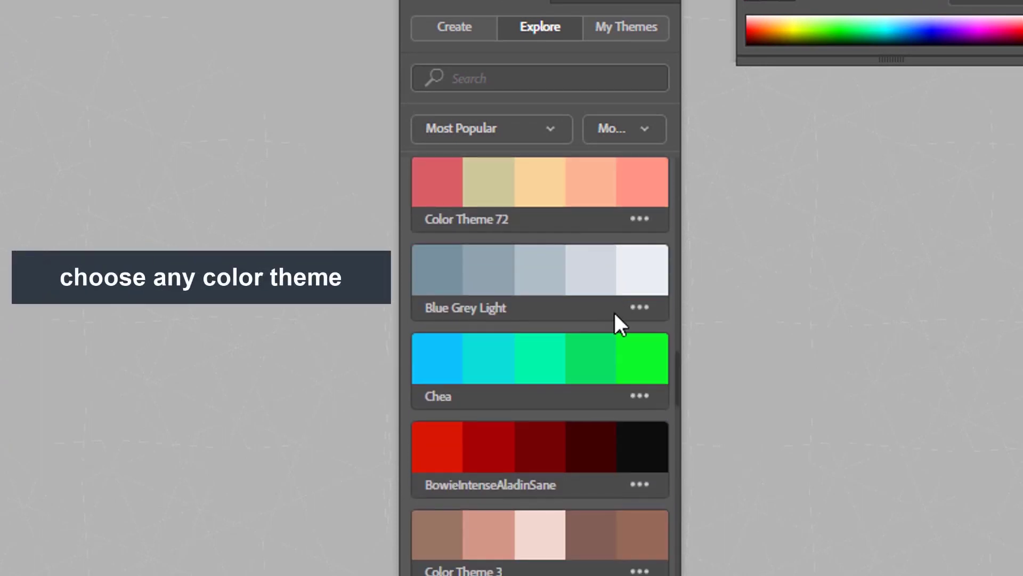
scroll(641, 308, down, 3)
scroll(643, 303, down, 3)
scroll(642, 304, down, 3)
scroll(645, 309, down, 3)
scroll(646, 299, down, 3)
scroll(647, 269, down, 3)
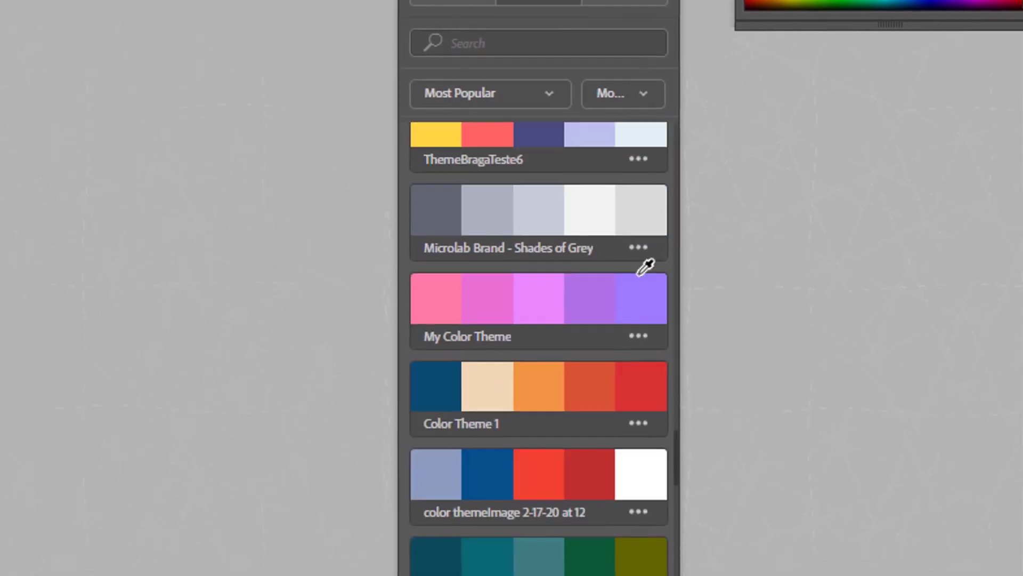
scroll(647, 266, down, 3)
scroll(644, 256, down, 3)
scroll(645, 256, down, 3)
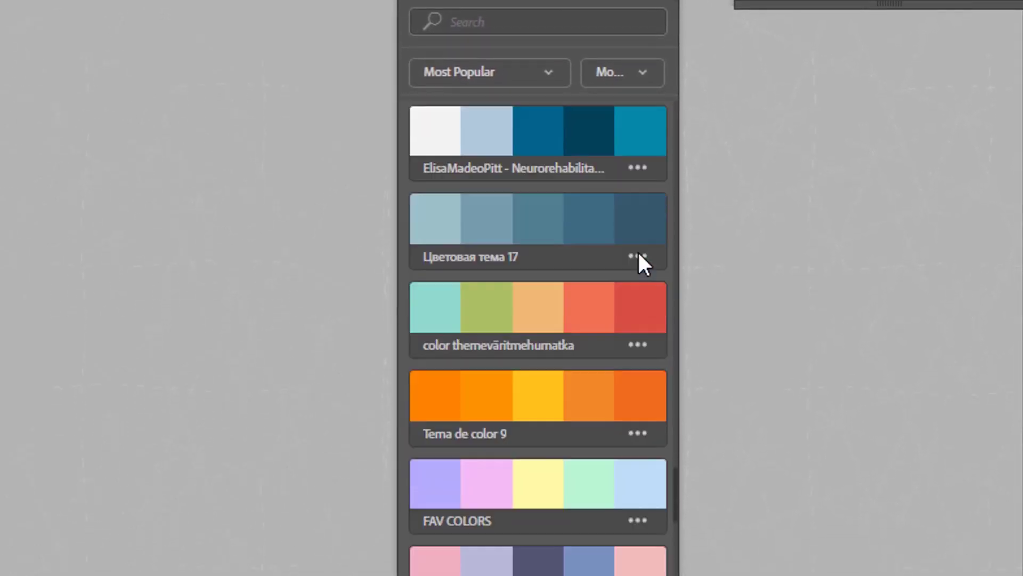
scroll(640, 260, down, 3)
scroll(642, 251, down, 3)
scroll(646, 245, down, 3)
scroll(646, 245, down, 3)
scroll(646, 245, down, 3)
scroll(647, 244, down, 3)
scroll(647, 245, down, 3)
scroll(647, 244, down, 3)
scroll(646, 255, down, 3)
scroll(643, 256, down, 2)
scroll(640, 254, down, 3)
scroll(640, 251, down, 3)
scroll(638, 248, down, 2)
scroll(639, 251, down, 3)
scroll(646, 246, down, 2)
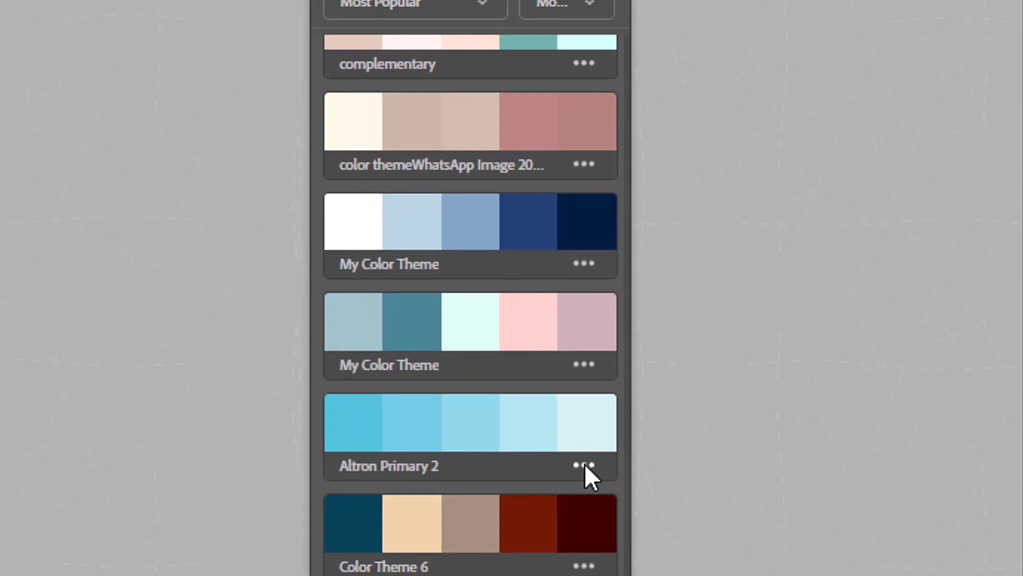
click(584, 464)
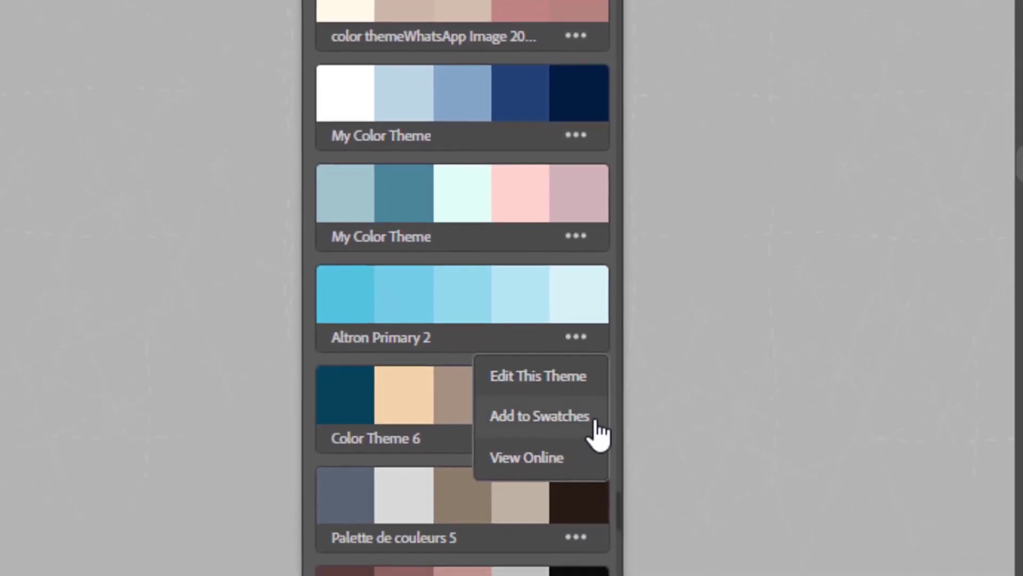
click(558, 419)
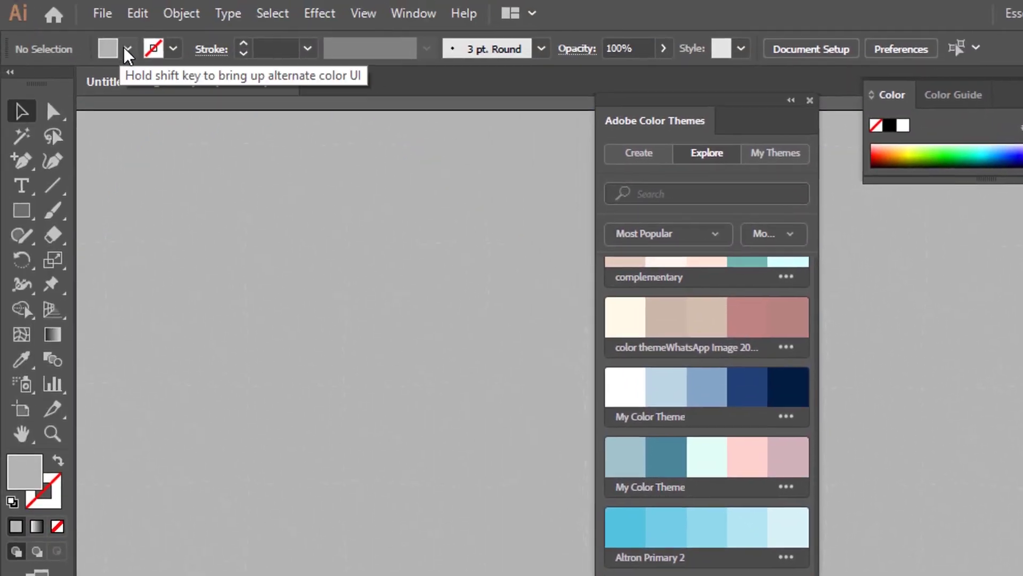
Step: Check the new Altron Primary 2 group in the enlarged Fill swatch list
click(126, 47)
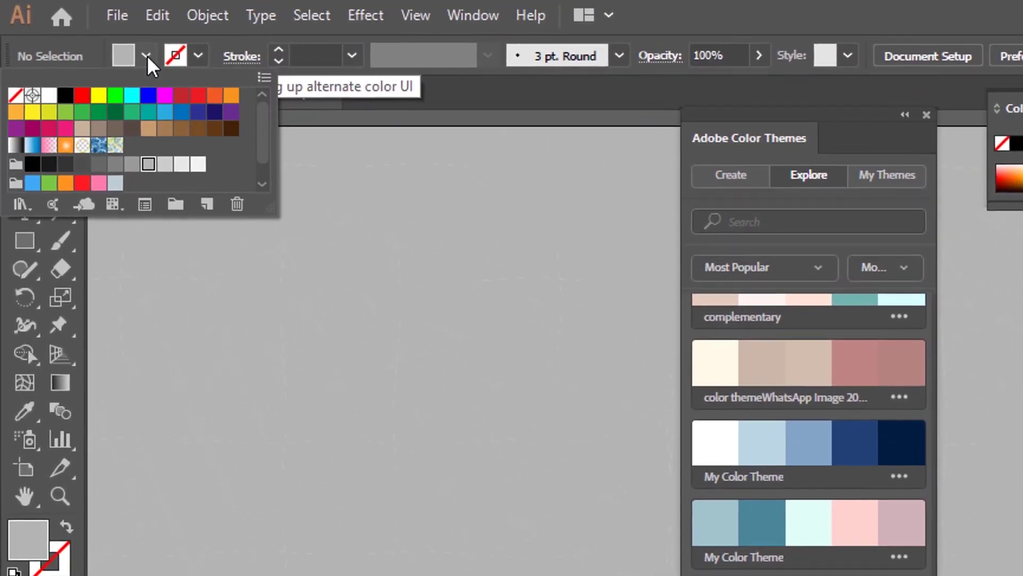
drag(273, 212, 304, 293)
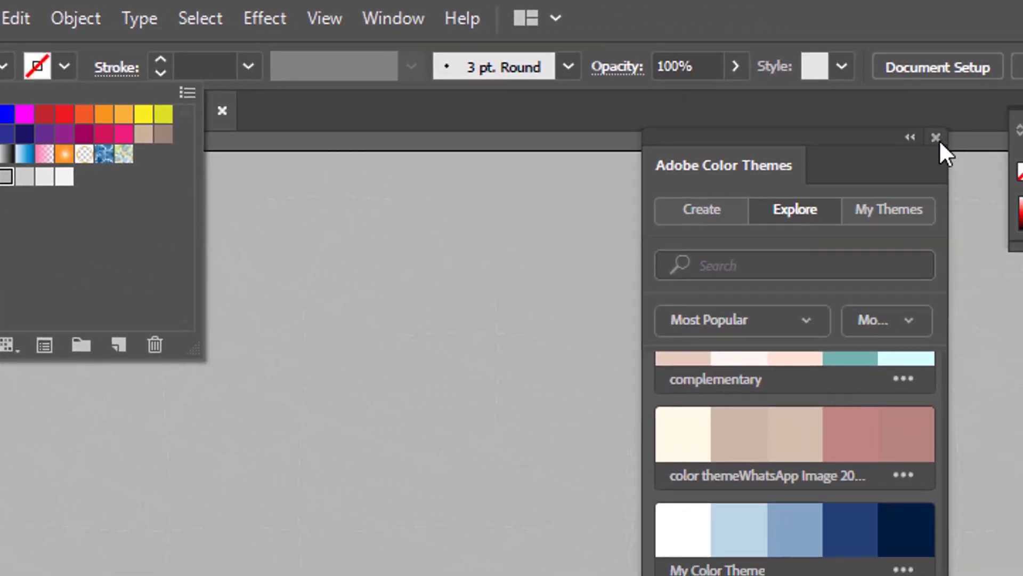
click(939, 140)
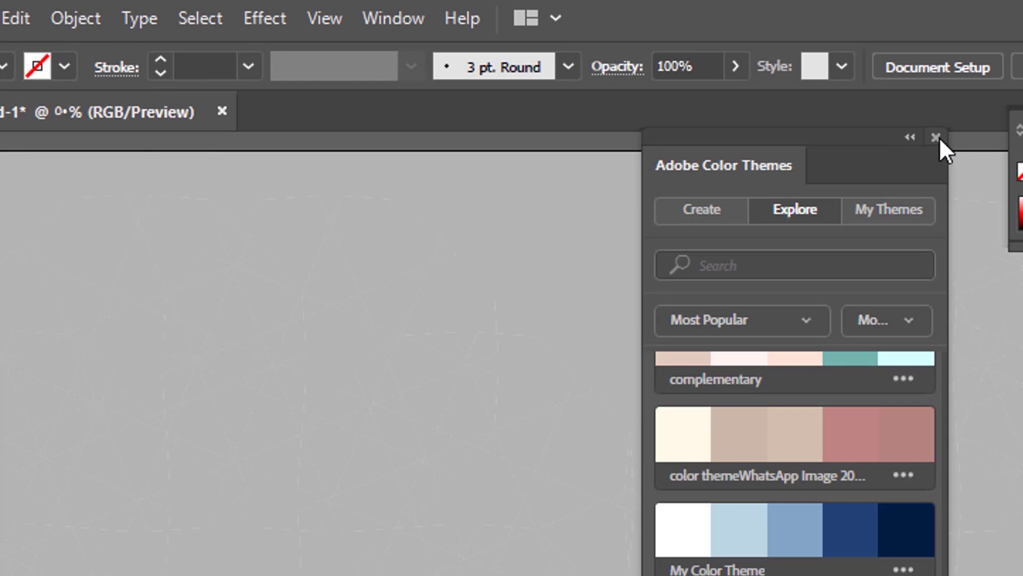
Step: Close the Color Themes and Color panels and fit the artboard in the window
click(936, 137)
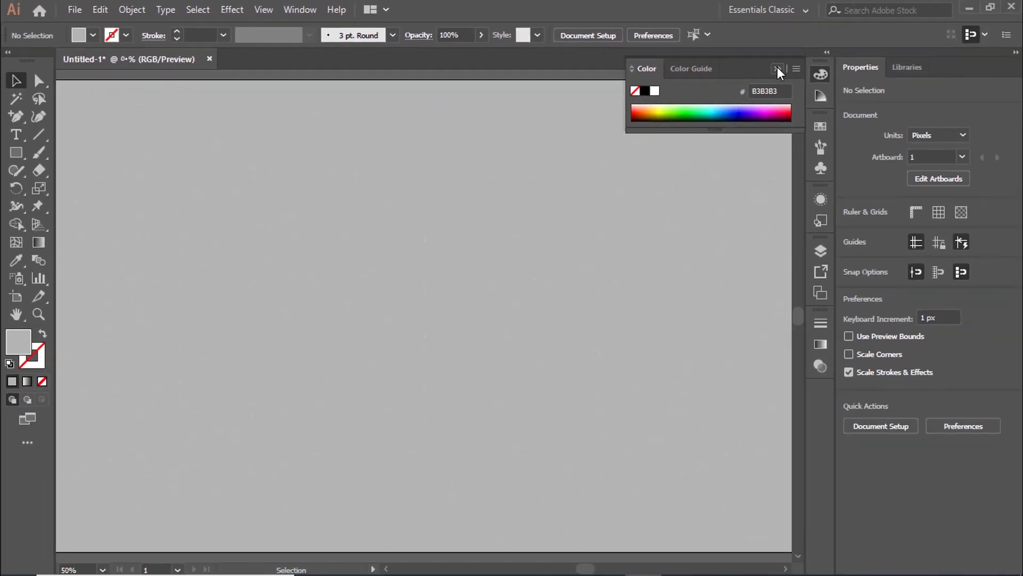
click(779, 70)
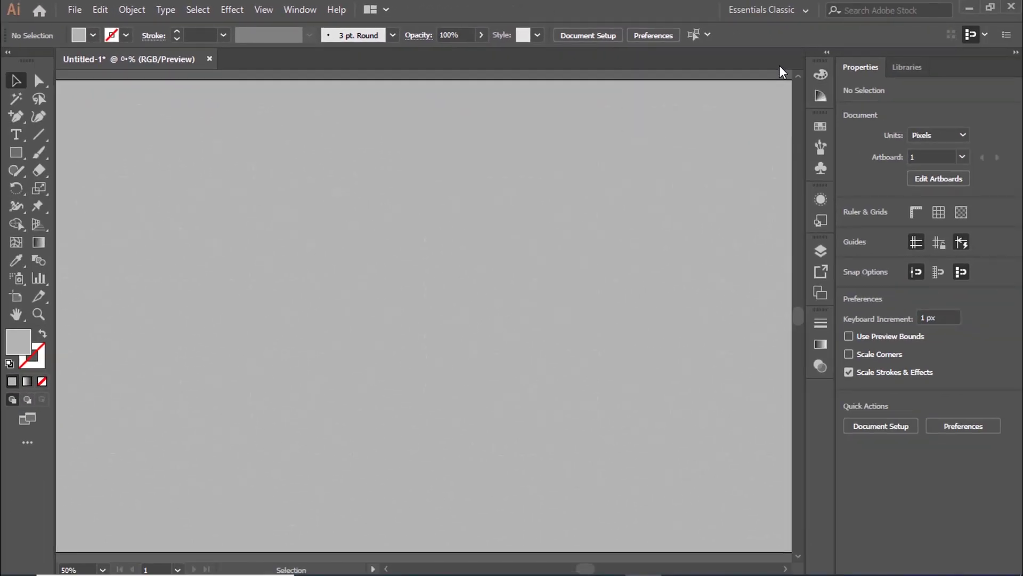
key(ctrl+0)
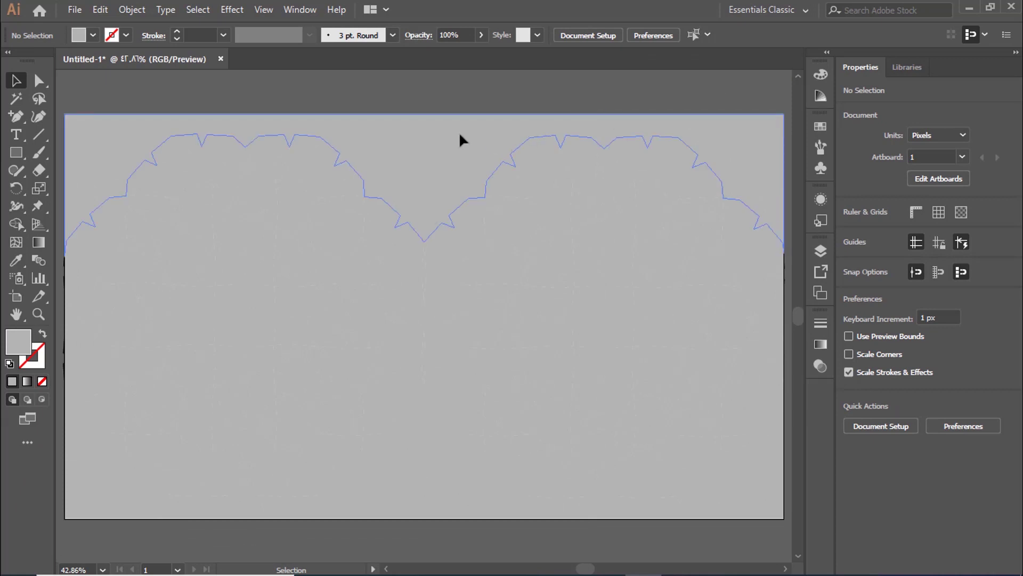
Step: Select the top and bottom wavy paths together
click(463, 140)
drag(459, 140, 409, 486)
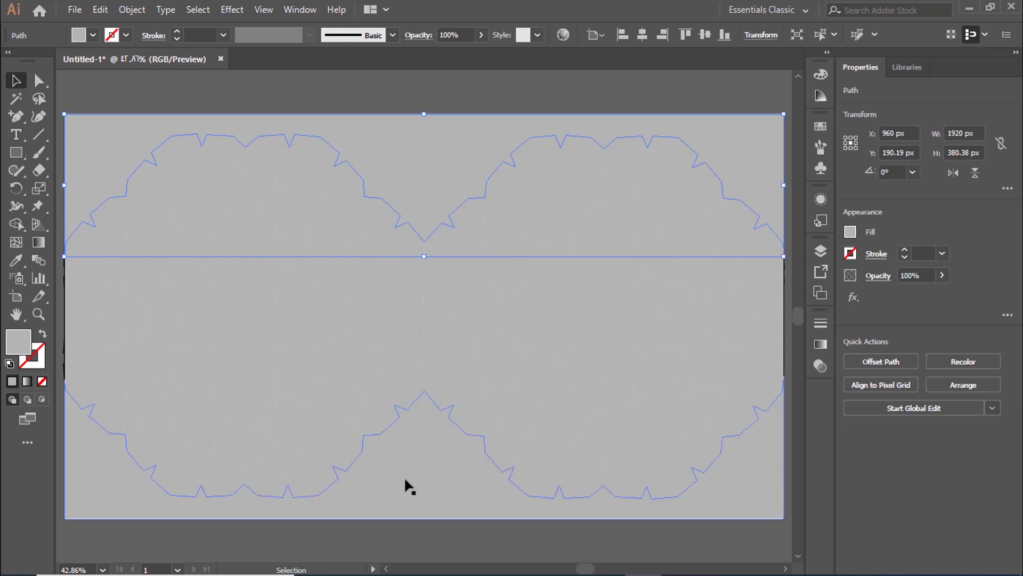
shift+click(403, 509)
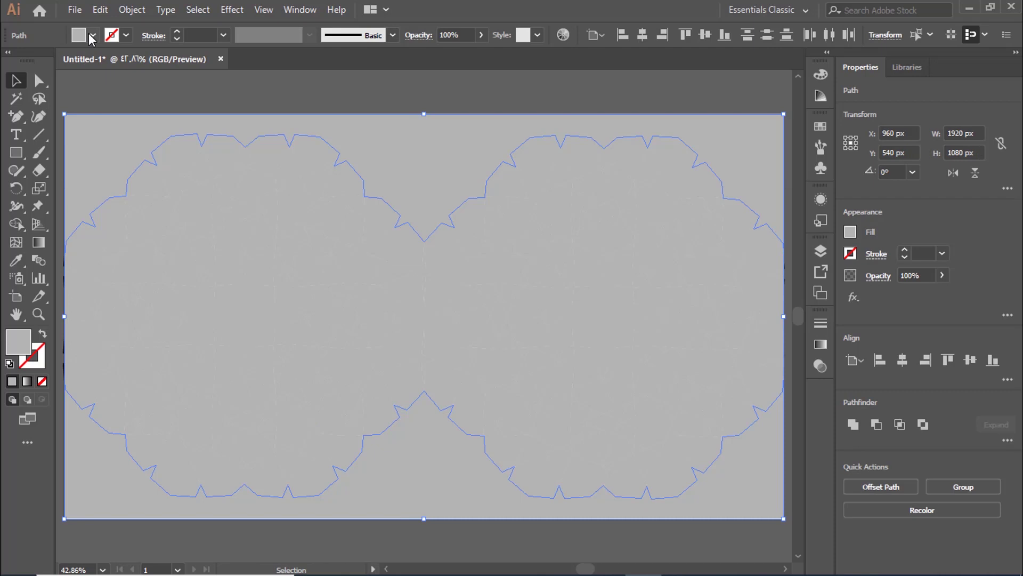
Step: Fill both wavy paths with the palest Altron Primary 2 blue and bring them to front
click(91, 36)
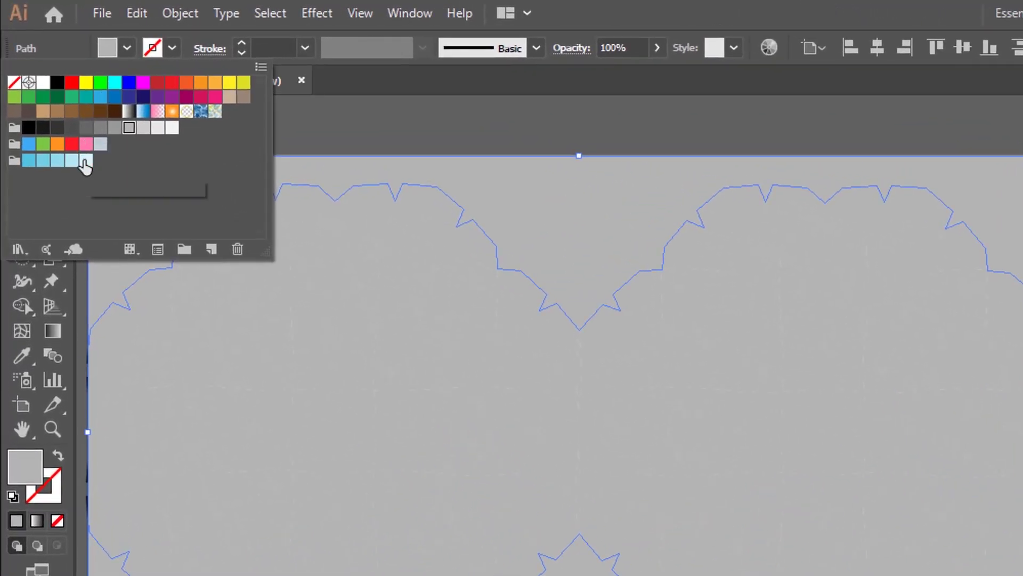
click(86, 161)
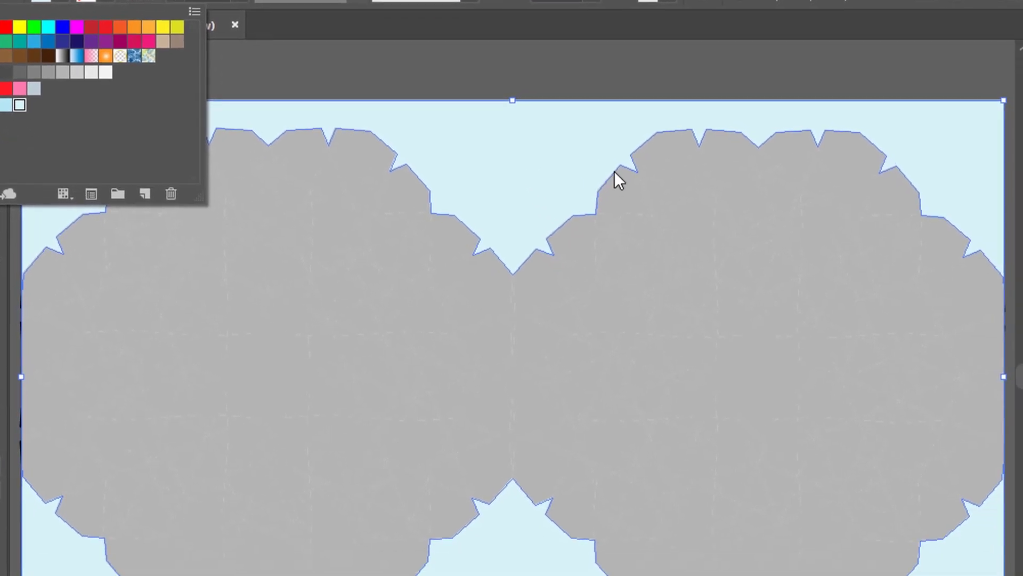
key(Escape)
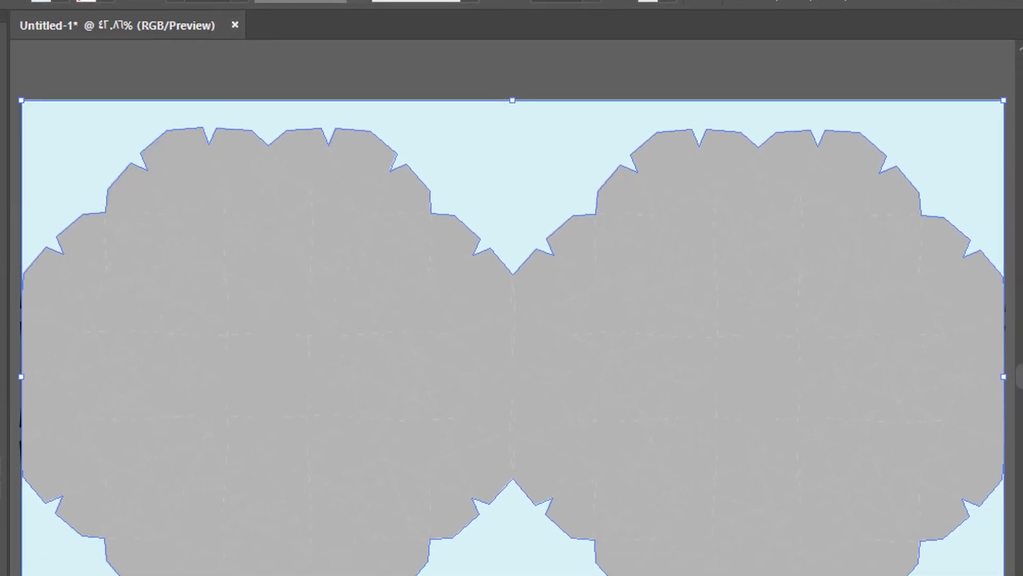
right_click(465, 136)
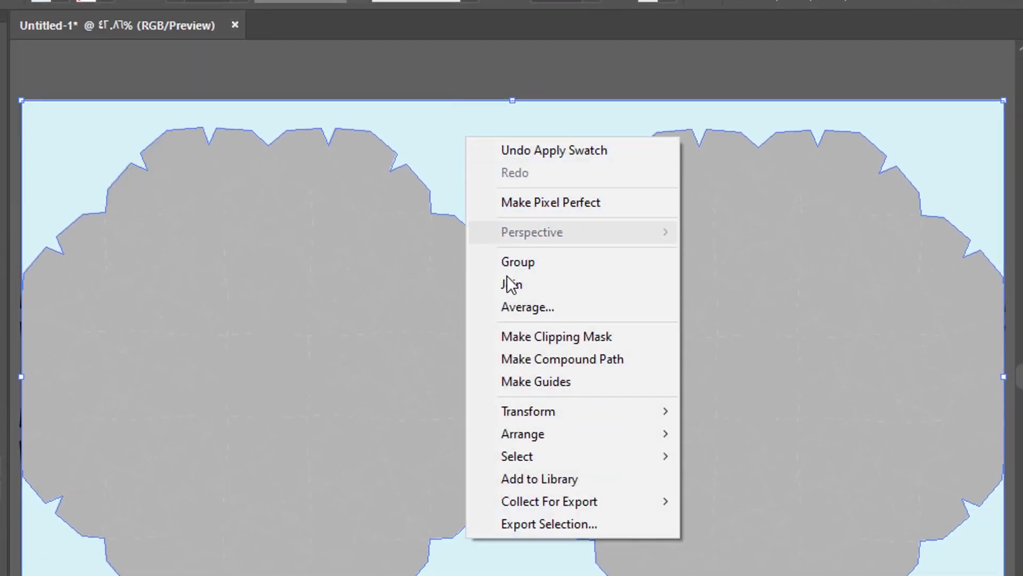
mouse_move(523, 433)
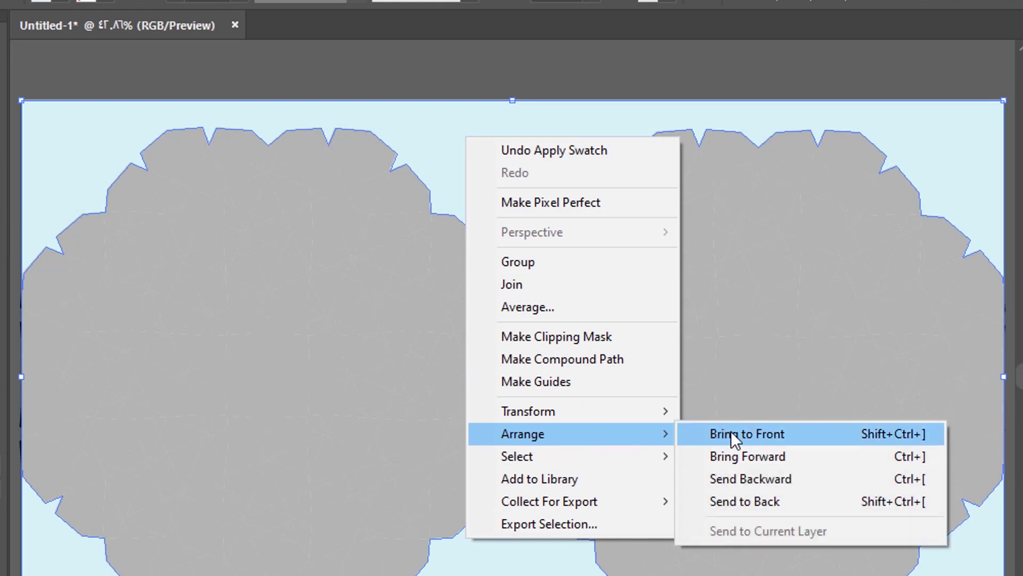
click(779, 434)
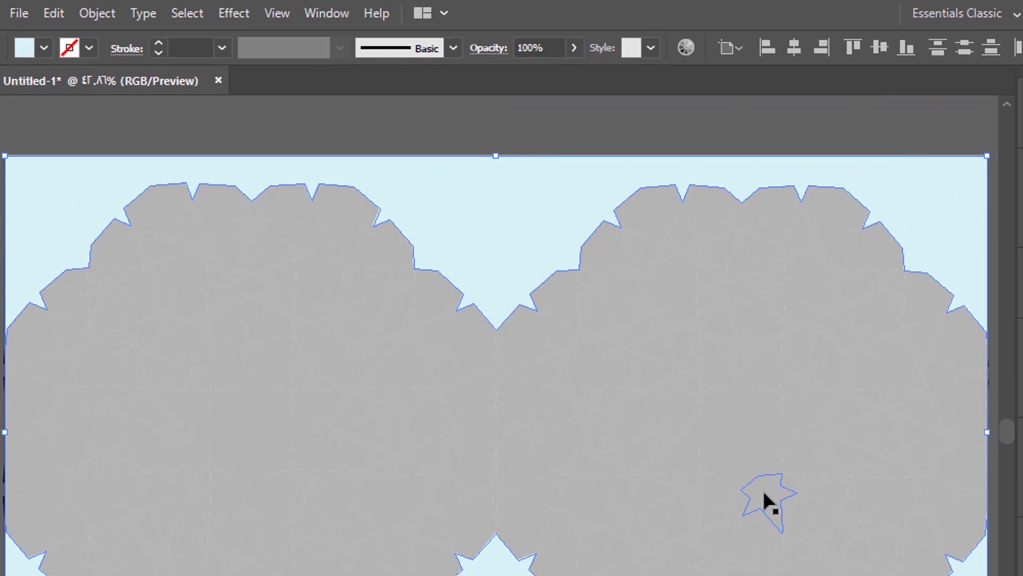
Step: Add a Drop Shadow effect to the wavy paths with dark teal colour #506D75
click(243, 14)
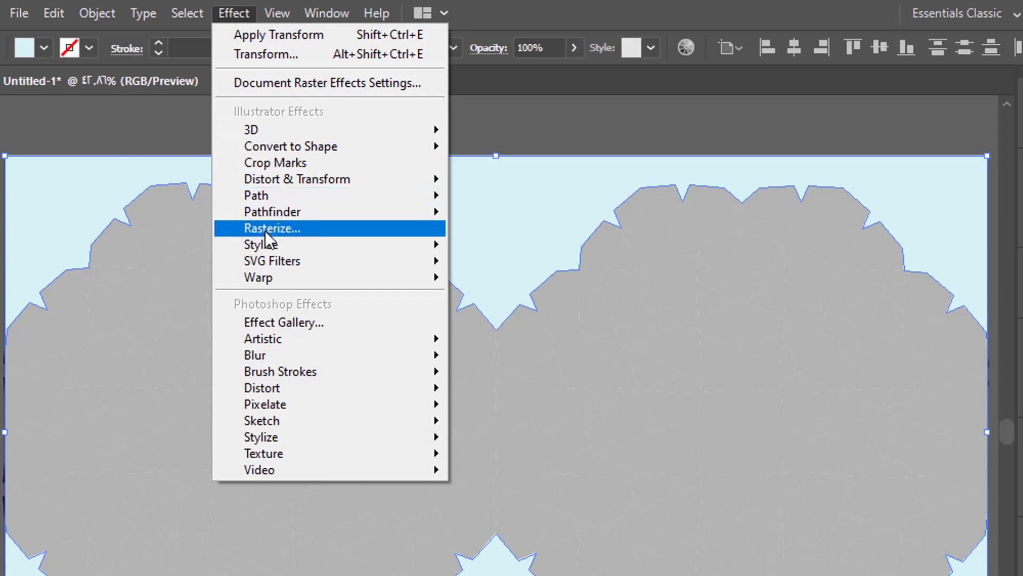
mouse_move(261, 245)
click(490, 247)
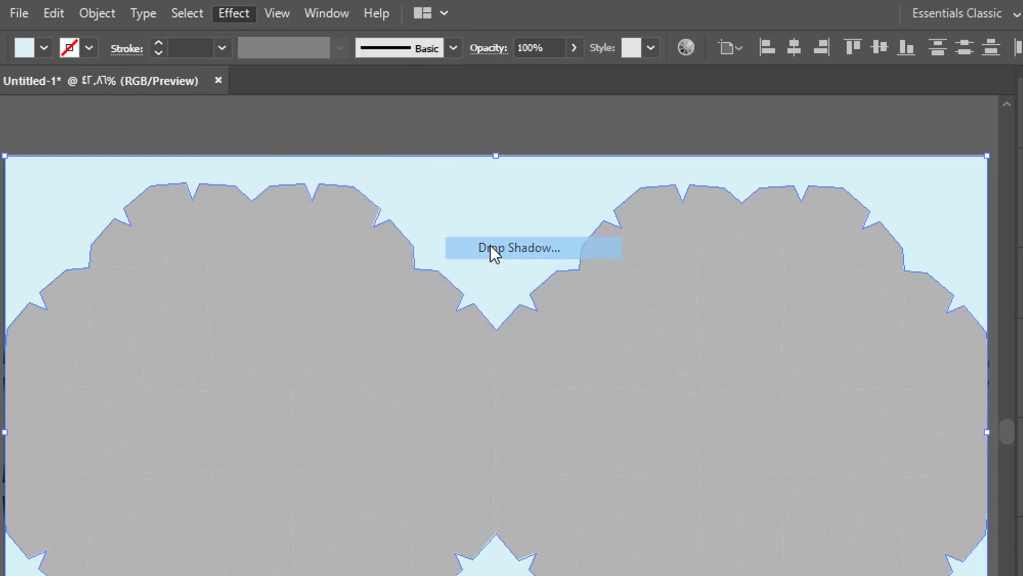
click(915, 356)
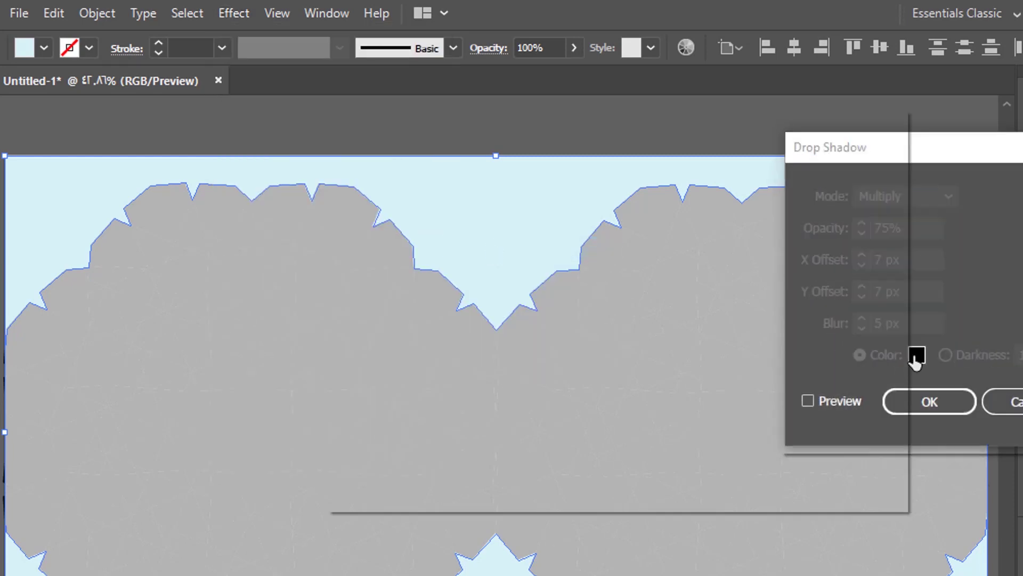
click(632, 302)
drag(632, 303, 632, 302)
click(470, 327)
mouse_move(440, 350)
mouse_down()
mouse_move(407, 367)
mouse_move(416, 365)
mouse_move(411, 337)
mouse_move(433, 321)
mouse_up()
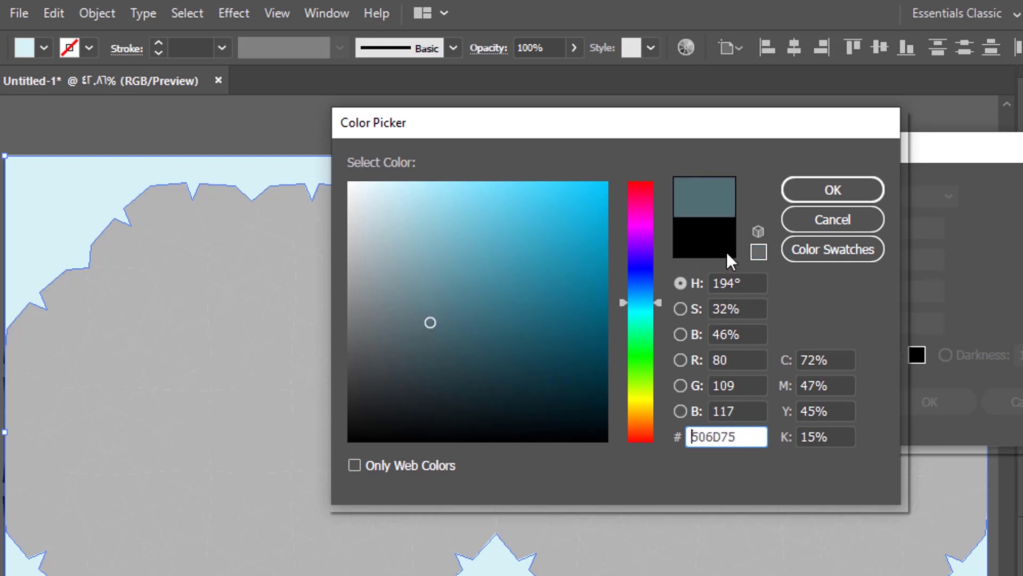
click(830, 189)
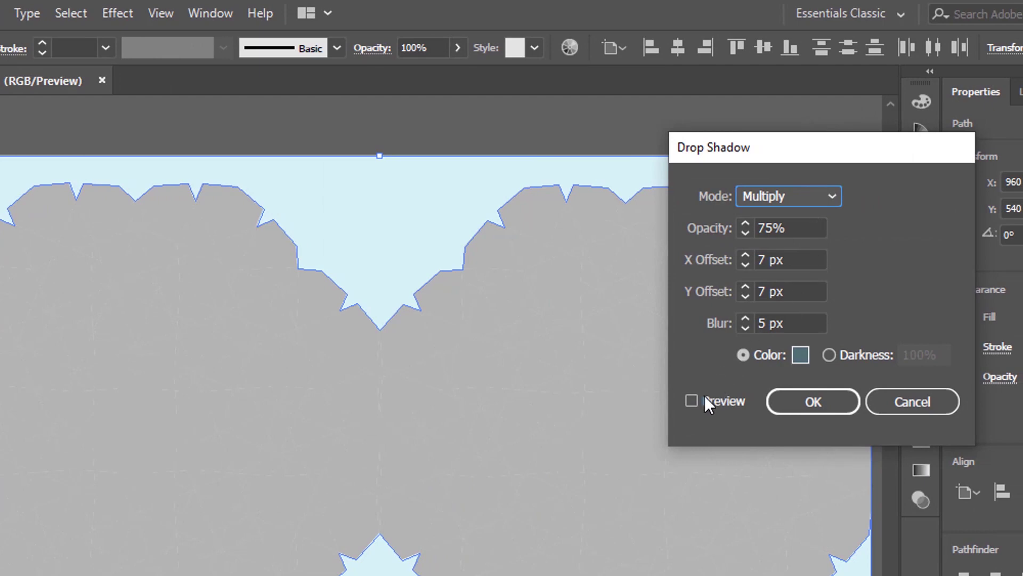
Step: Set the shadow to 50% opacity with 7 px offsets and 5 px blur, apply, and deselect
key(alt+p)
triple_click(817, 230)
text(50)
key(Tab)
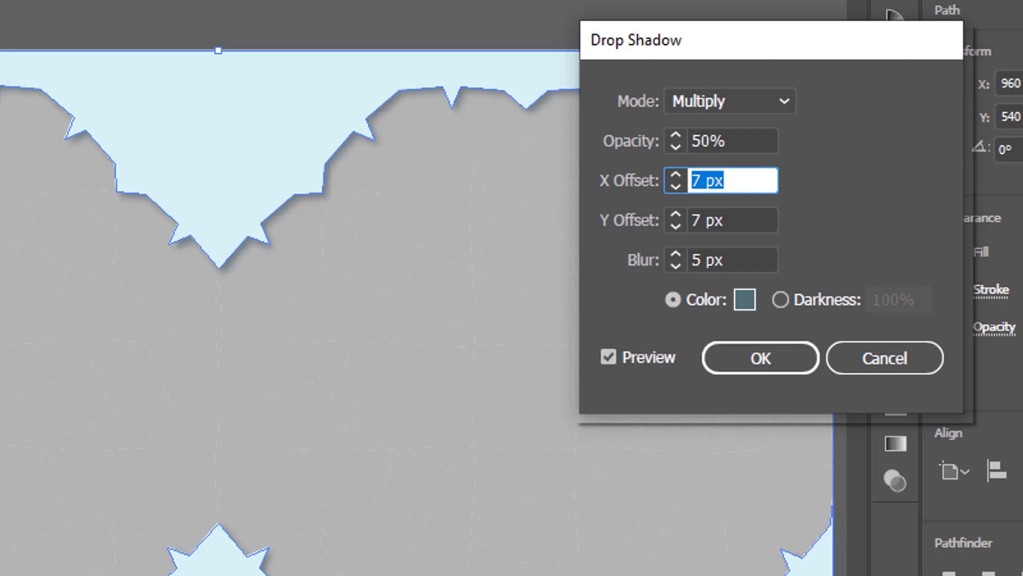
click(775, 354)
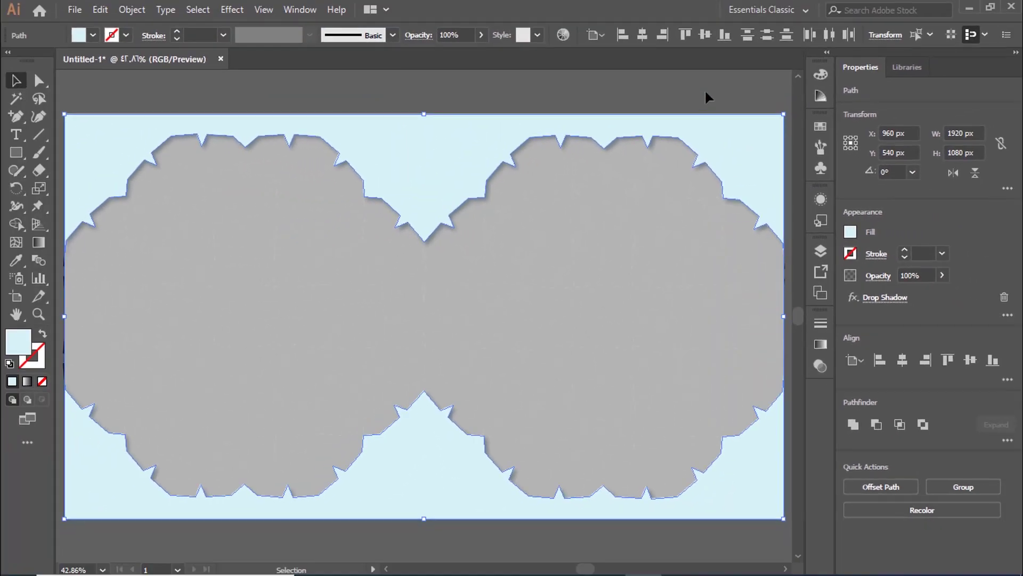
click(707, 95)
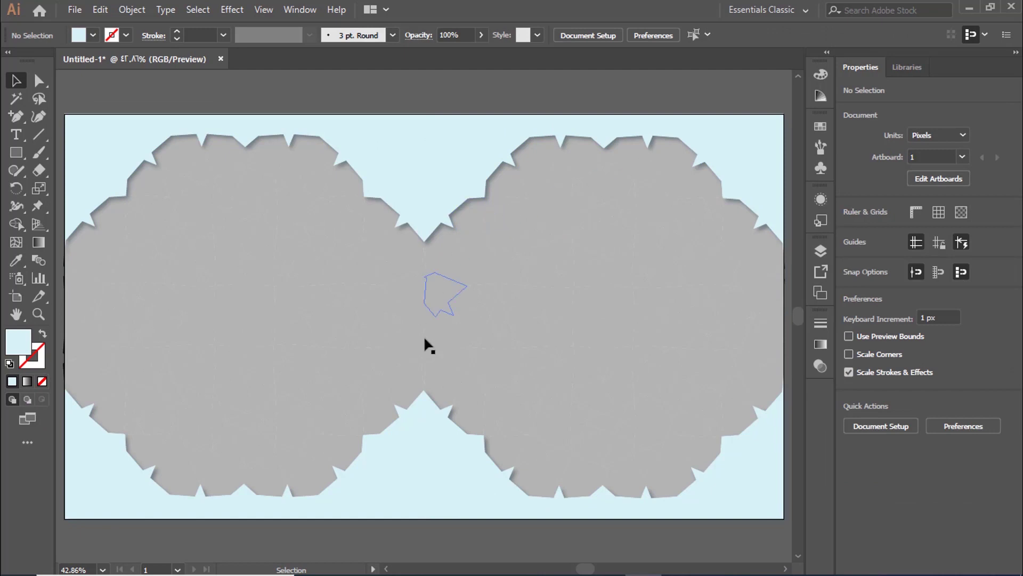
Step: Lock the top and bottom pale blue wavy pieces via Object > Lock > Selection, then test a grey piece
click(473, 160)
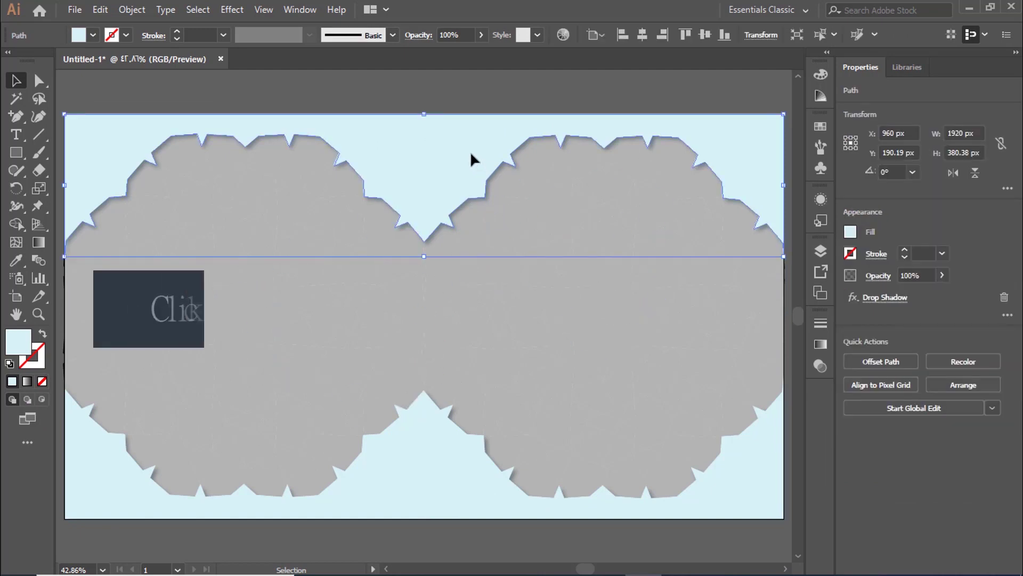
shift+click(424, 472)
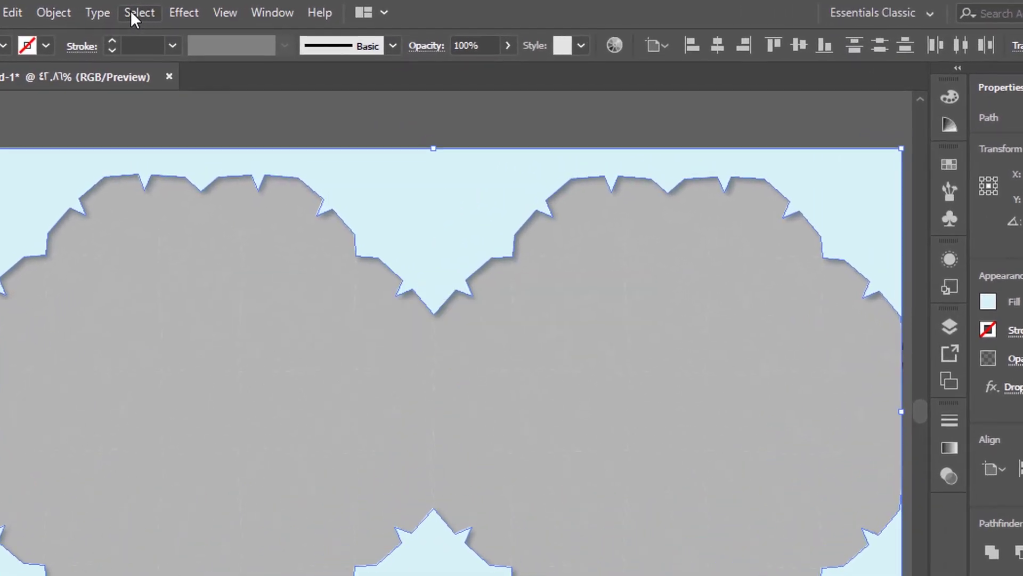
click(43, 14)
mouse_move(123, 127)
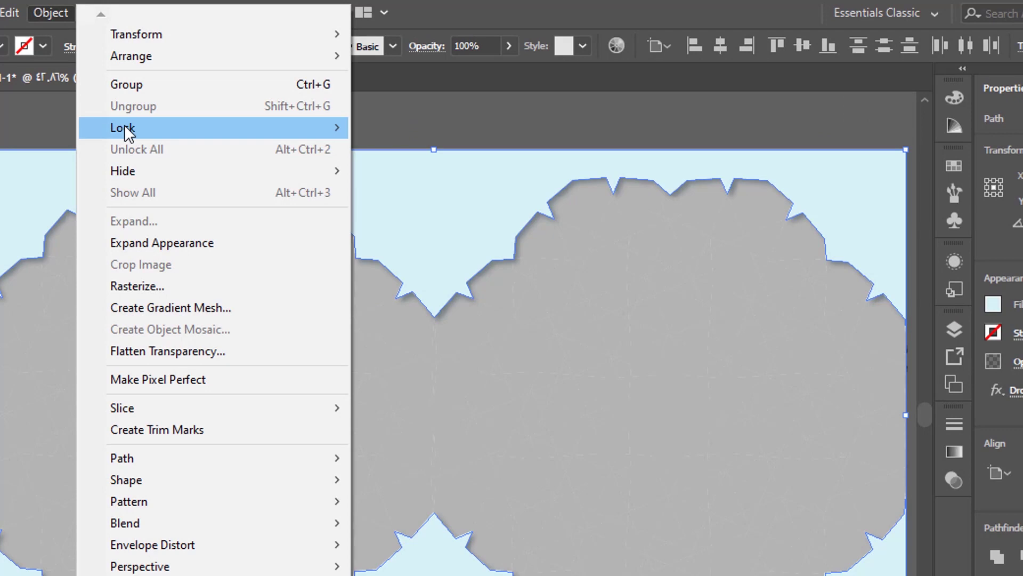
click(386, 129)
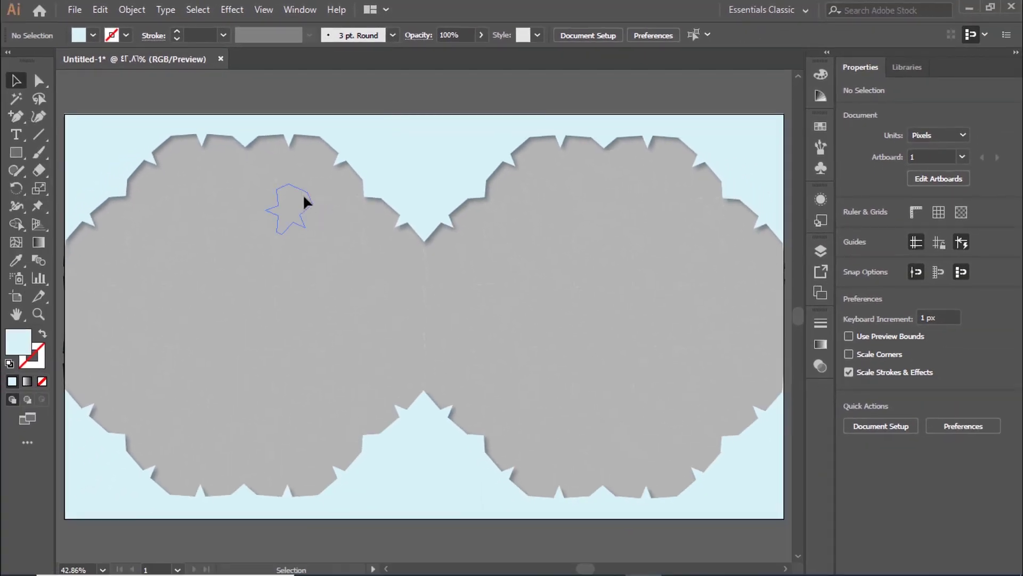
click(304, 206)
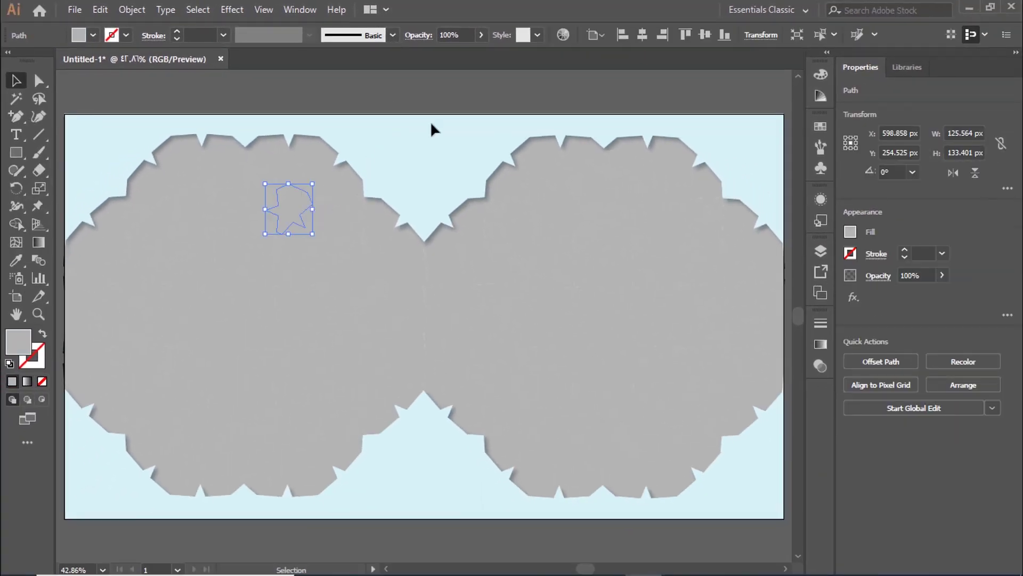
click(465, 84)
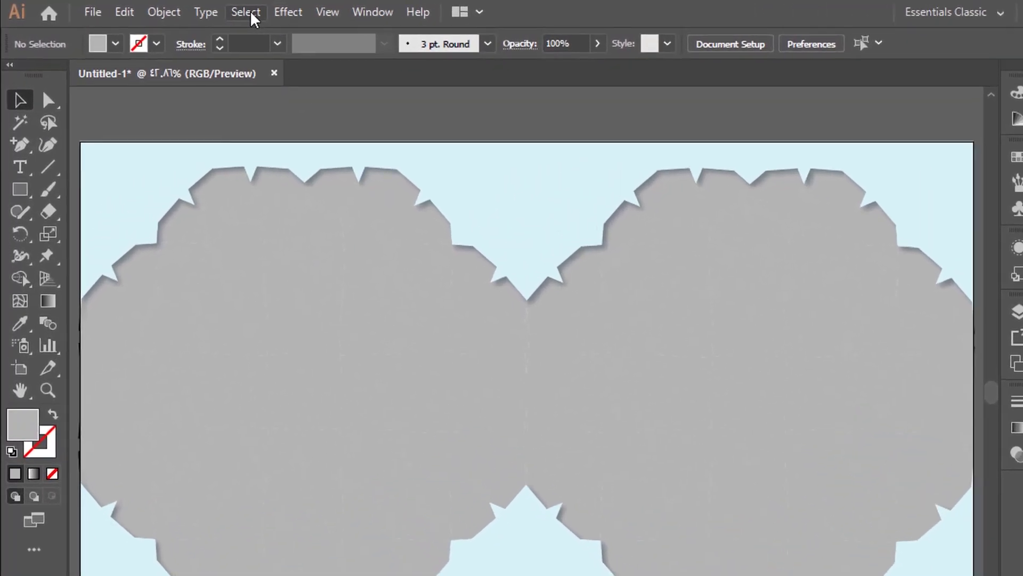
Step: Select all pattern pieces, fill them with light blue, and select all five theme swatches
click(211, 11)
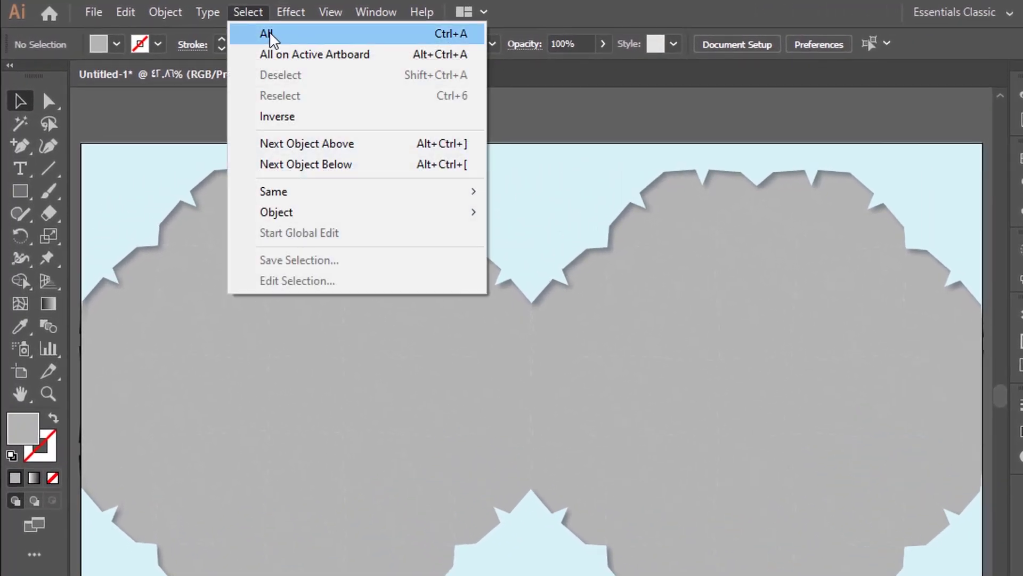
click(353, 40)
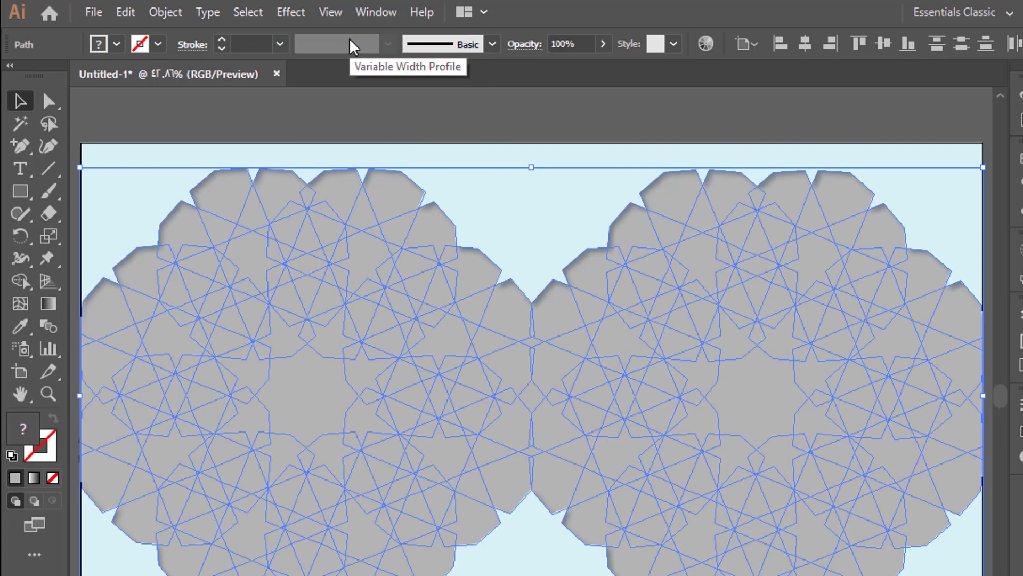
click(116, 43)
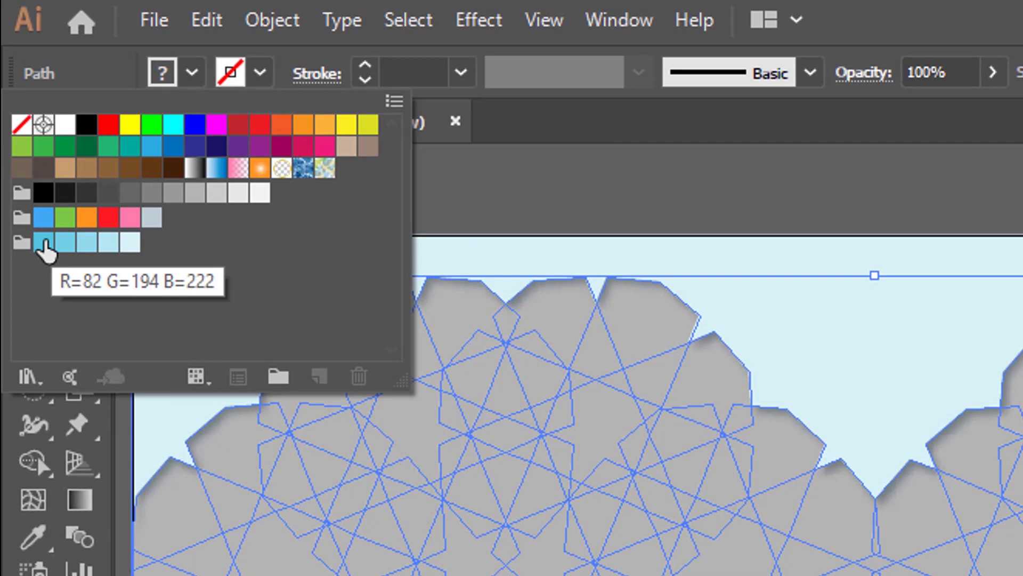
click(43, 238)
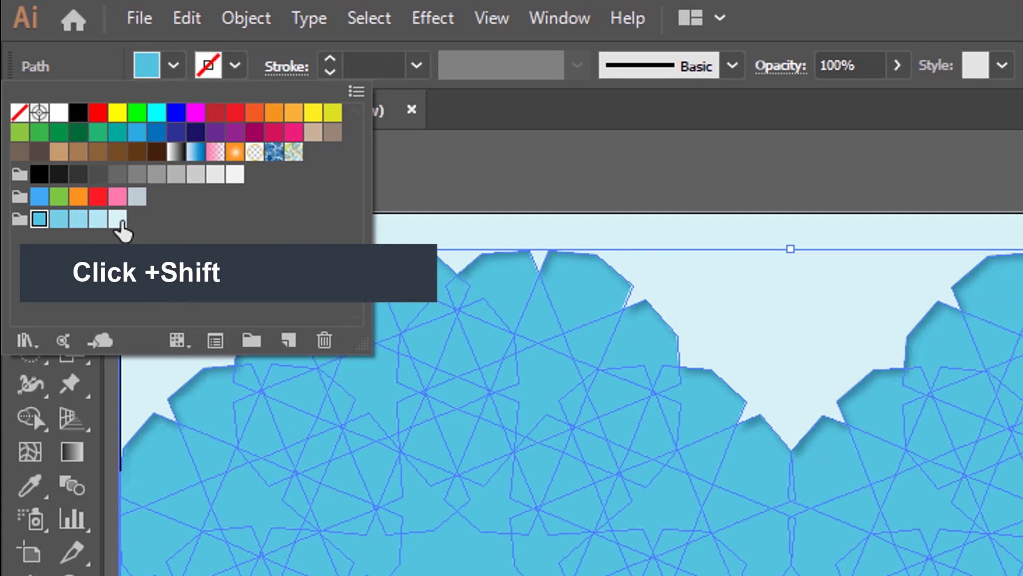
shift+click(118, 220)
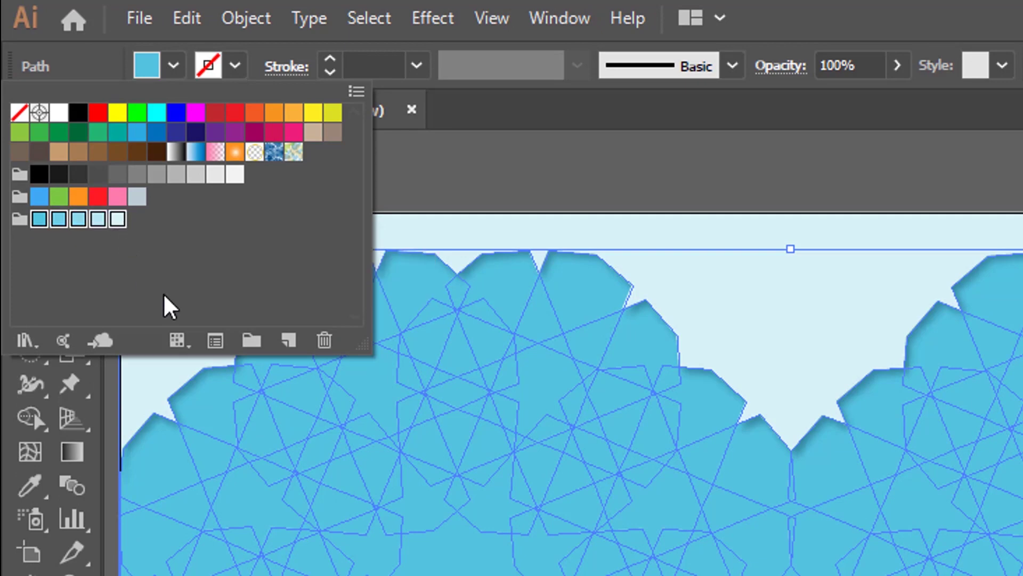
click(140, 19)
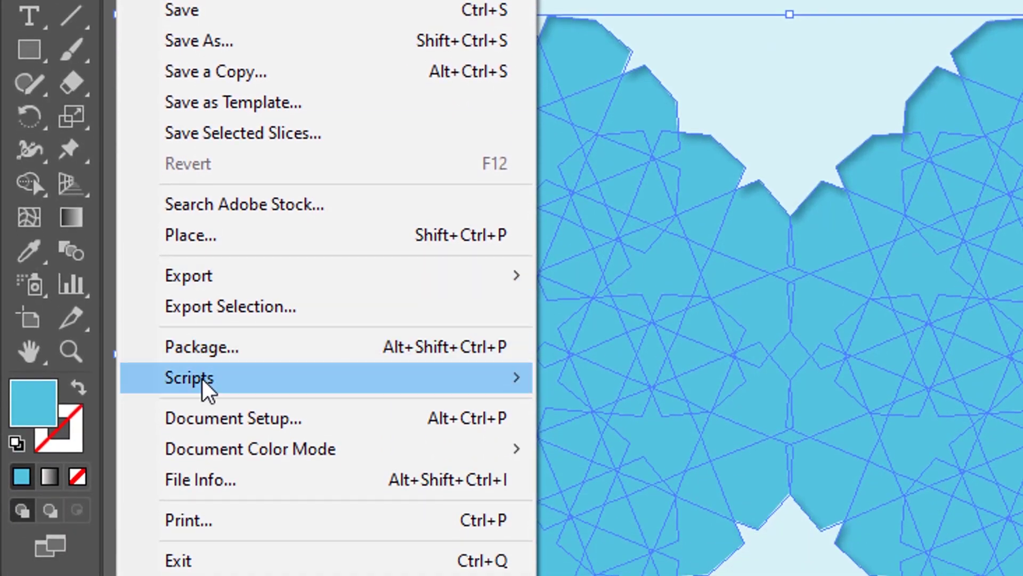
mouse_move(184, 289)
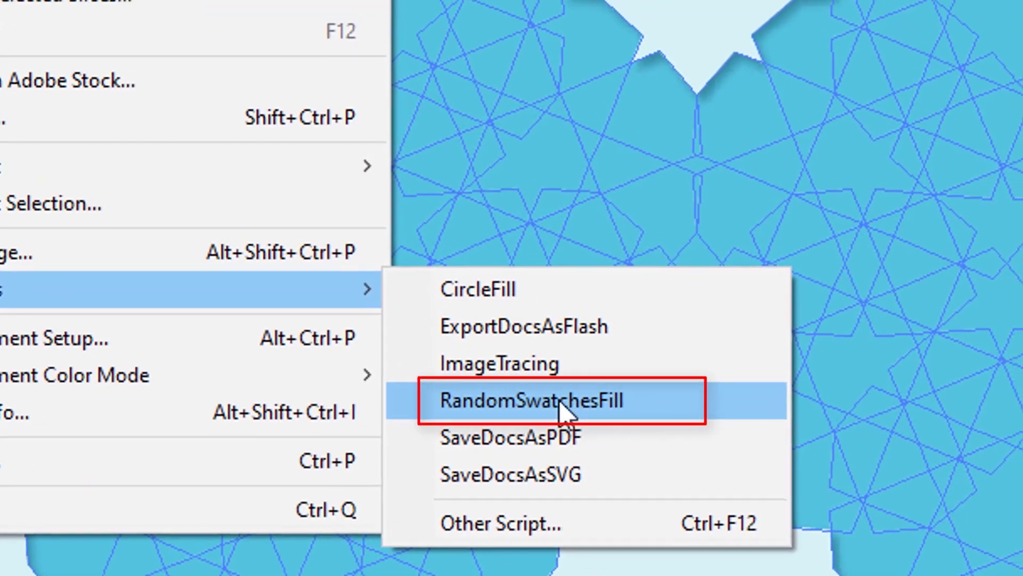
Step: Run the RandomSwatchesFill script to give each piece a random theme blue
click(558, 400)
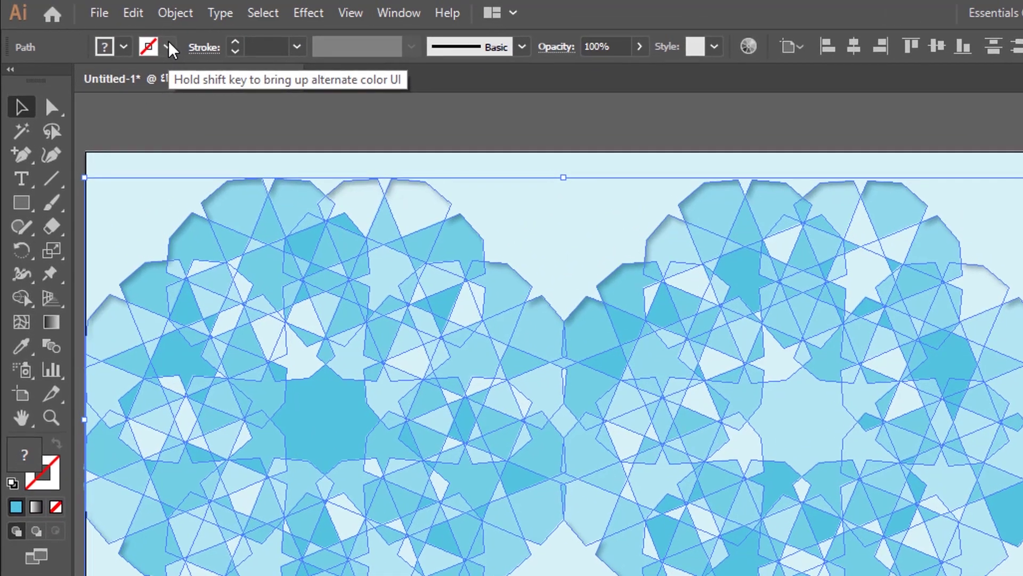
click(165, 46)
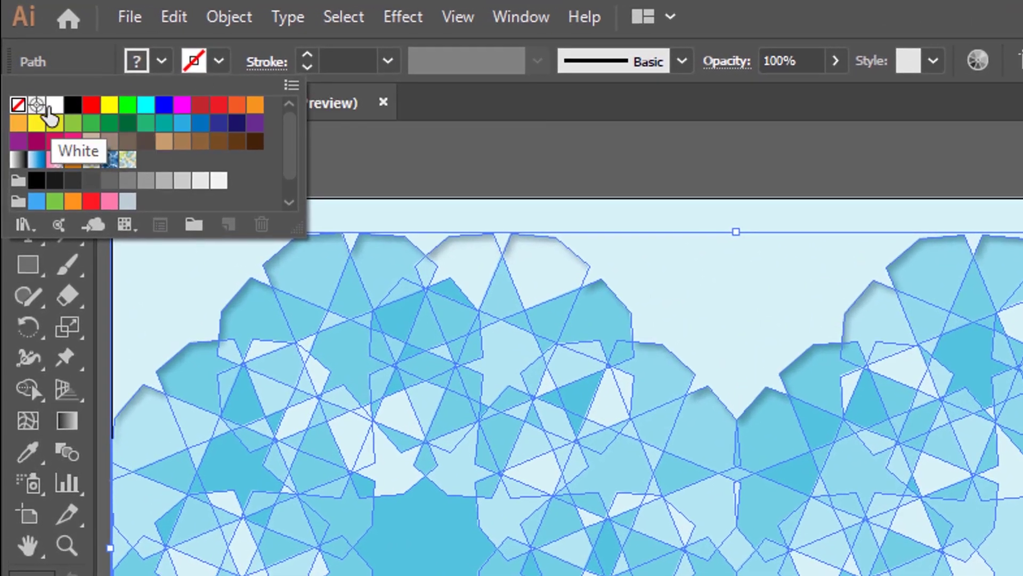
Step: Give the pieces a 2 pt white stroke and reapply the previous drop shadow
click(52, 99)
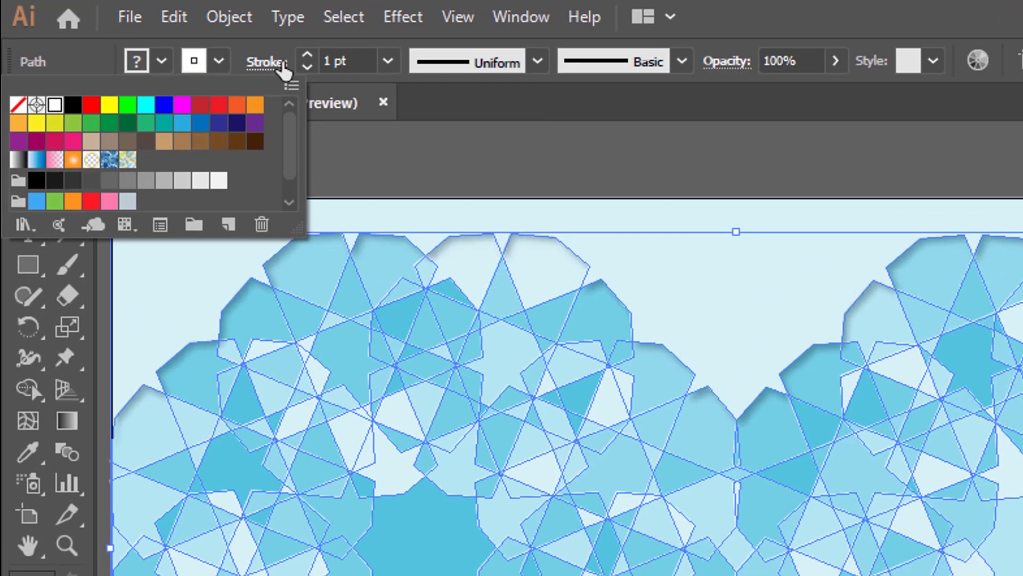
click(307, 57)
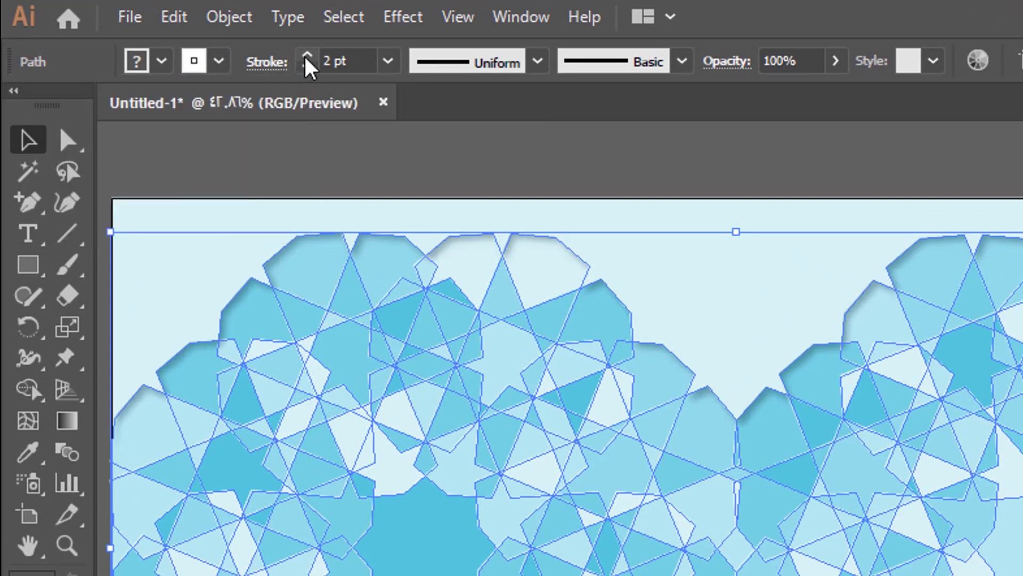
click(400, 18)
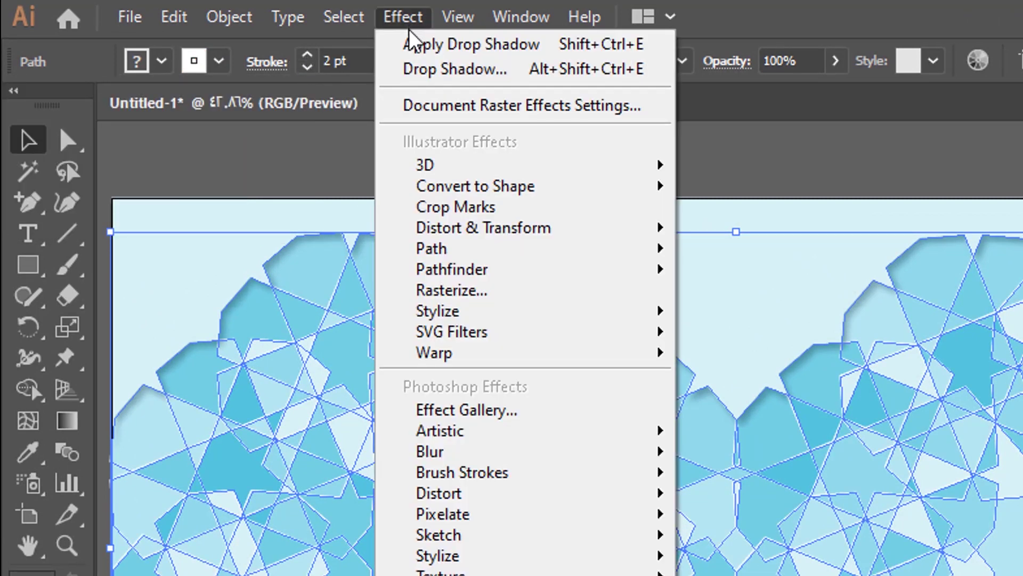
click(472, 47)
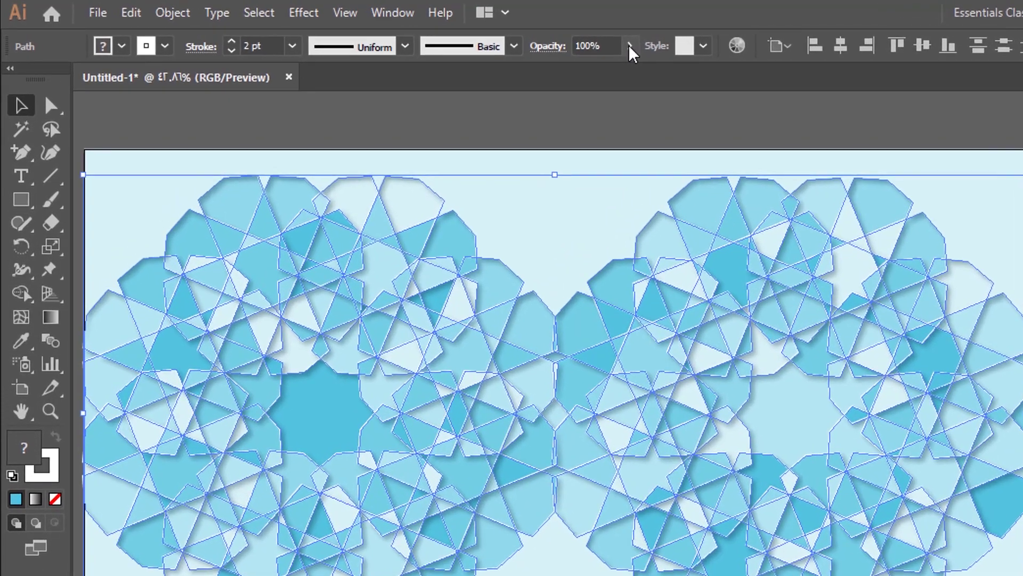
Step: Lower the pattern pieces' opacity to 90% and zoom out to see the artboard
click(572, 41)
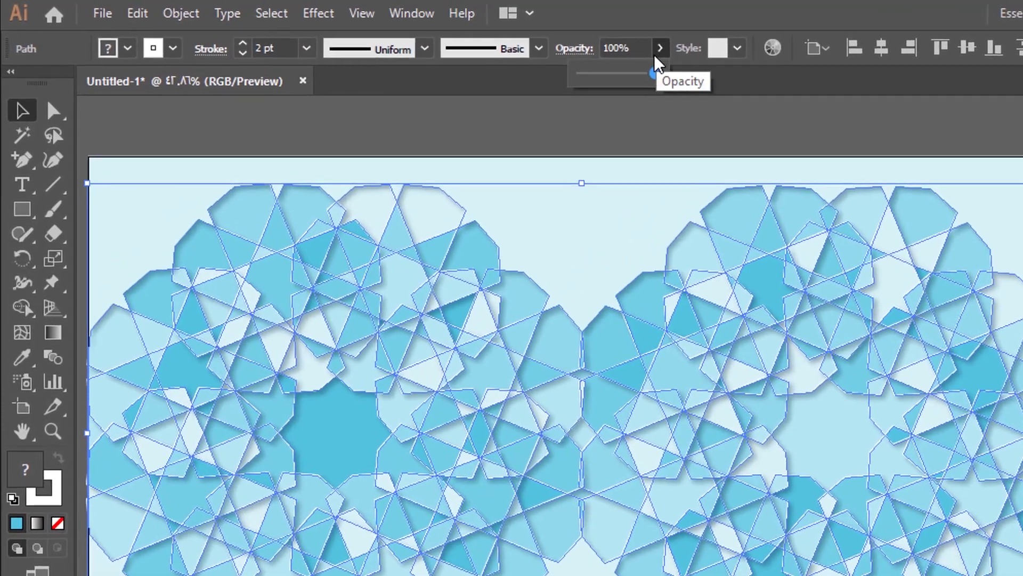
drag(653, 73, 644, 73)
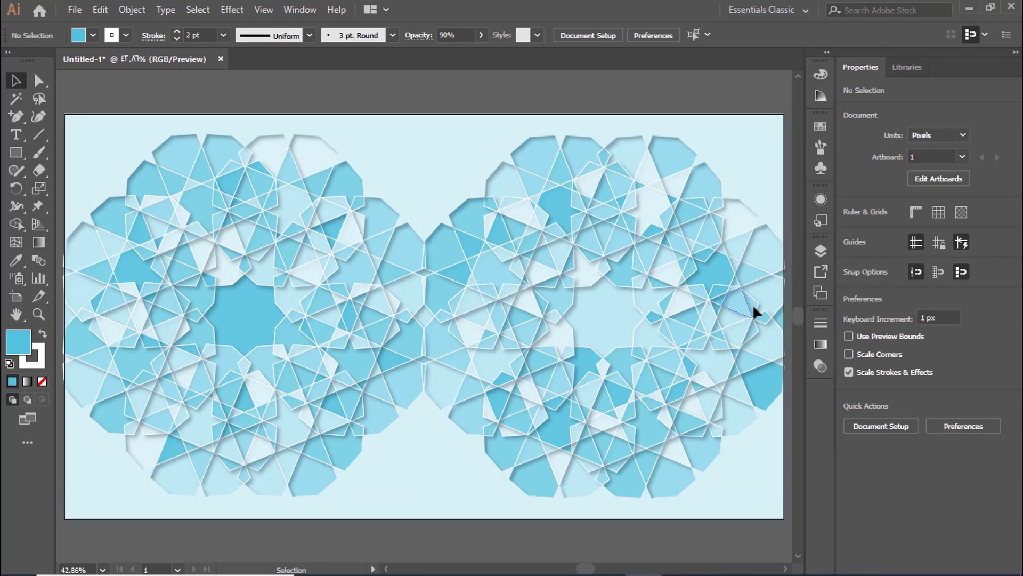
key(ctrl+minus)
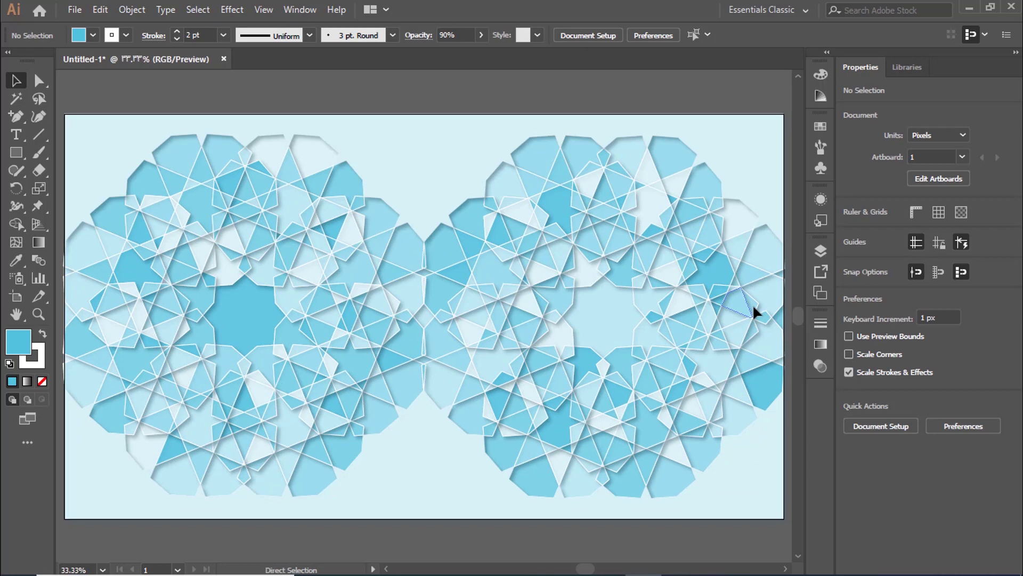